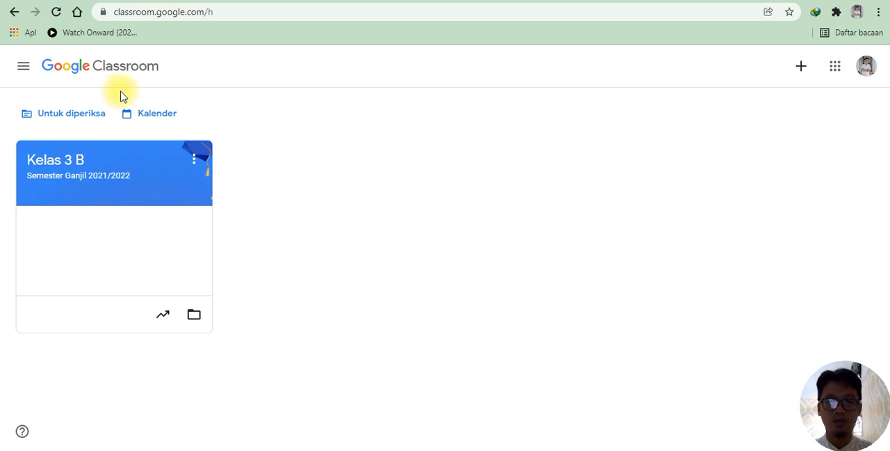
Step: Check which account is signed in and open the Kelas 3 B class
{"action": "left_click", "coordinate": [867, 70]}
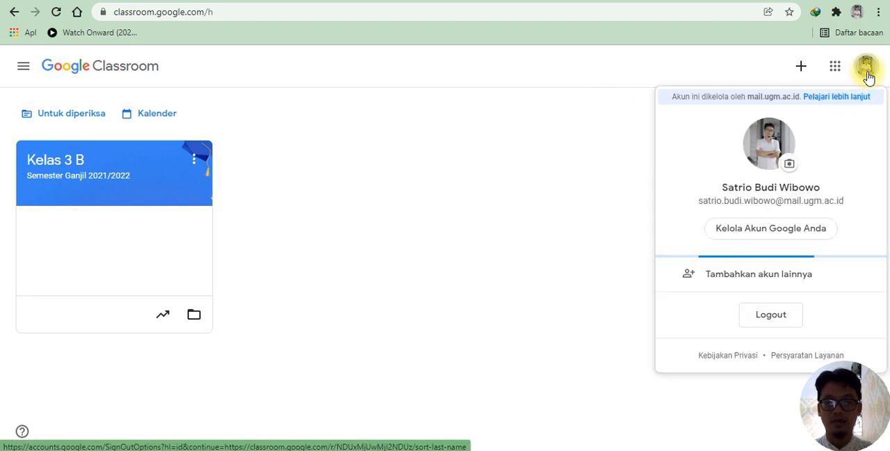
{"action": "left_click", "coordinate": [459, 146]}
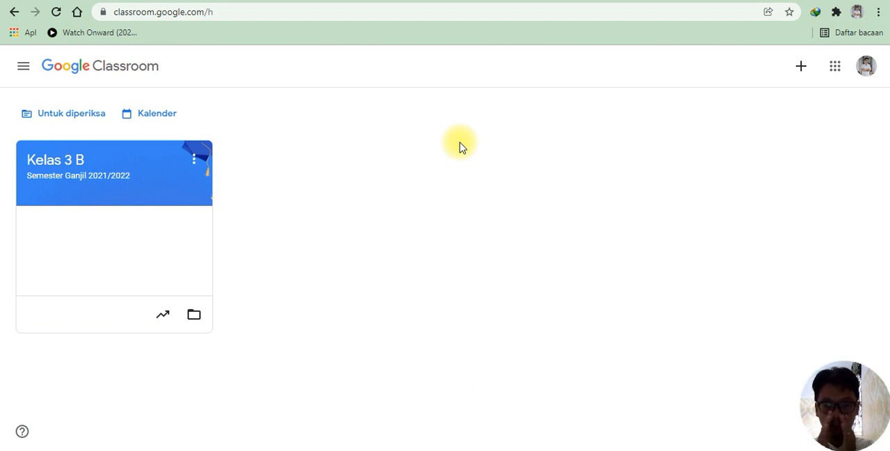
{"action": "left_click", "coordinate": [64, 178]}
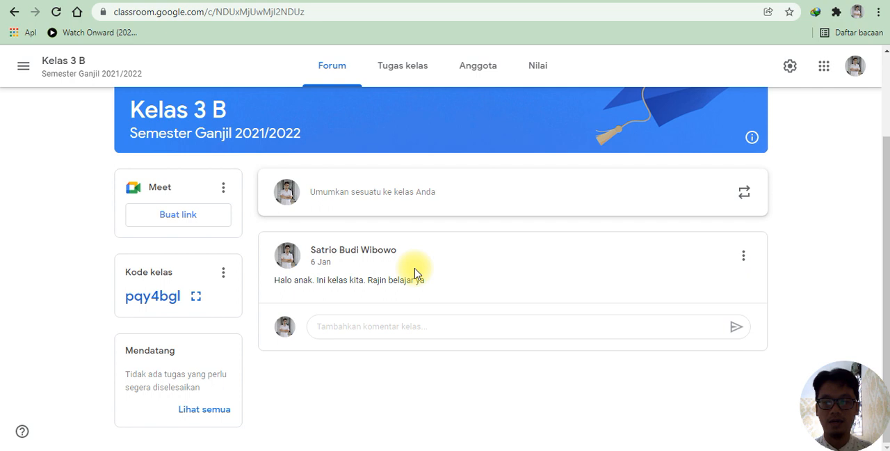
Step: Post the class comment "Halo" under the existing announcement in the class forum
{"action": "left_click", "coordinate": [343, 331]}
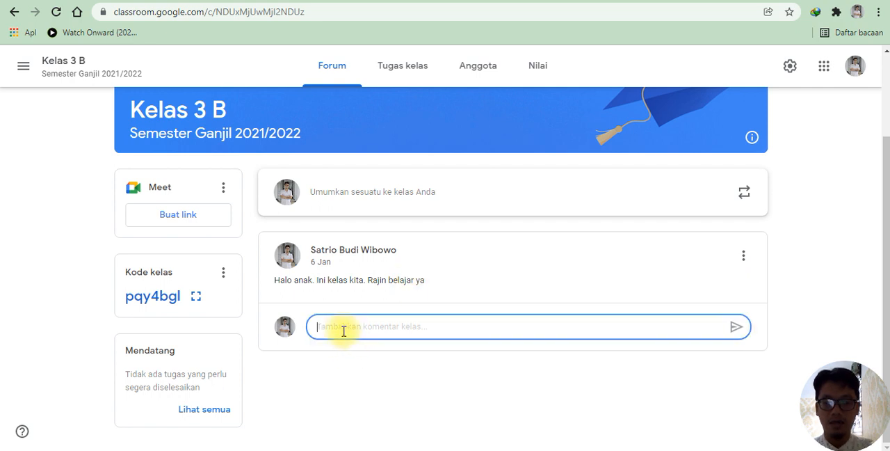
{"action": "type", "text": "Halo"}
{"action": "key", "text": "Return"}
{"action": "key", "text": "Return"}
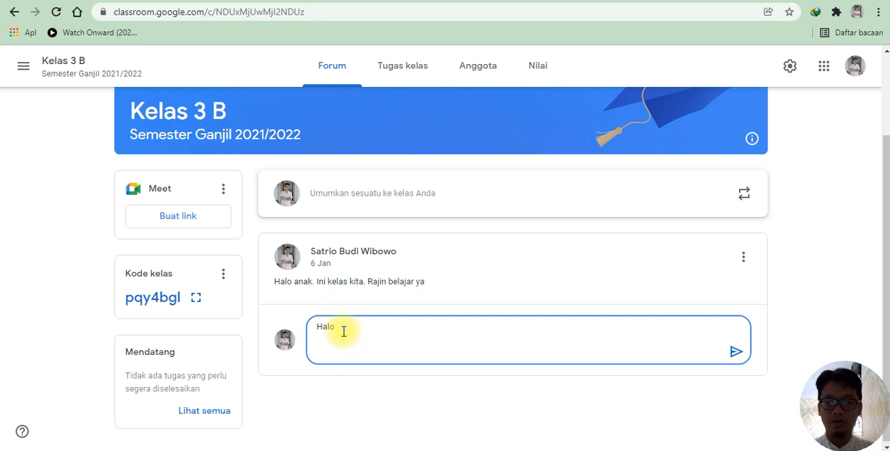
{"action": "left_click", "coordinate": [734, 352]}
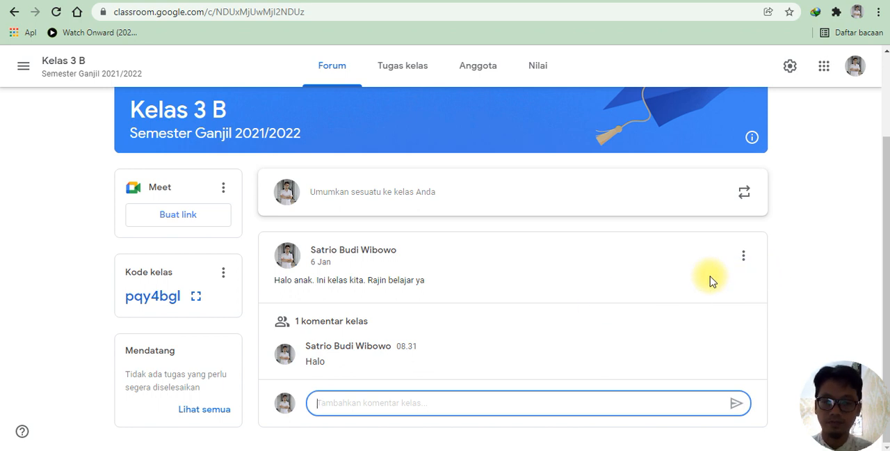
Step: Delete the "Halo anak. Ini kelas kita. Rajin belajar ya" announcement together with its comments
{"action": "left_click", "coordinate": [744, 256]}
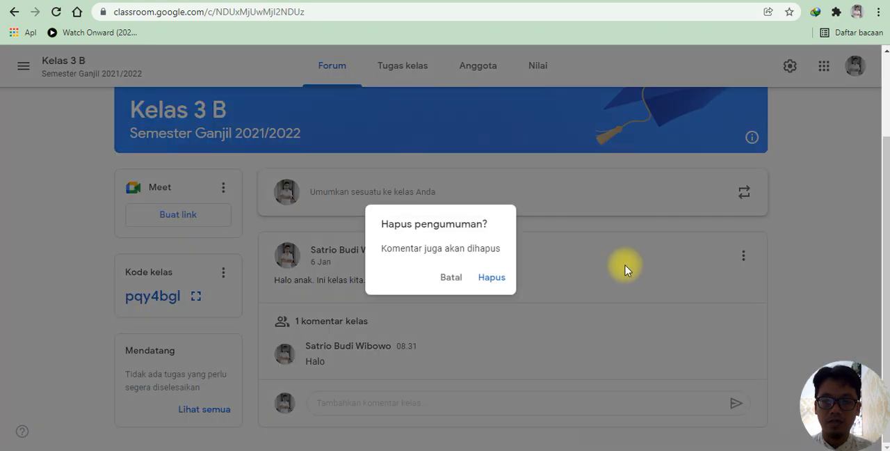
{"action": "left_click", "coordinate": [485, 278]}
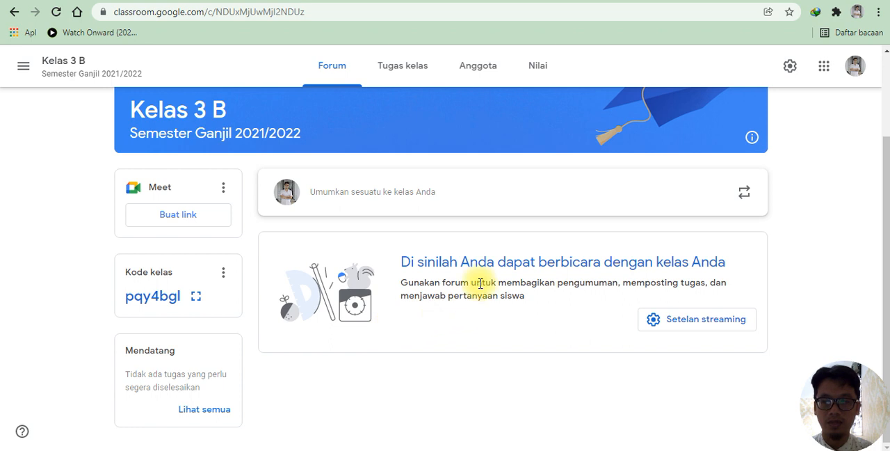
Step: Discard a newly started, empty class announcement and go to the Tugas kelas page
{"action": "left_click", "coordinate": [347, 200]}
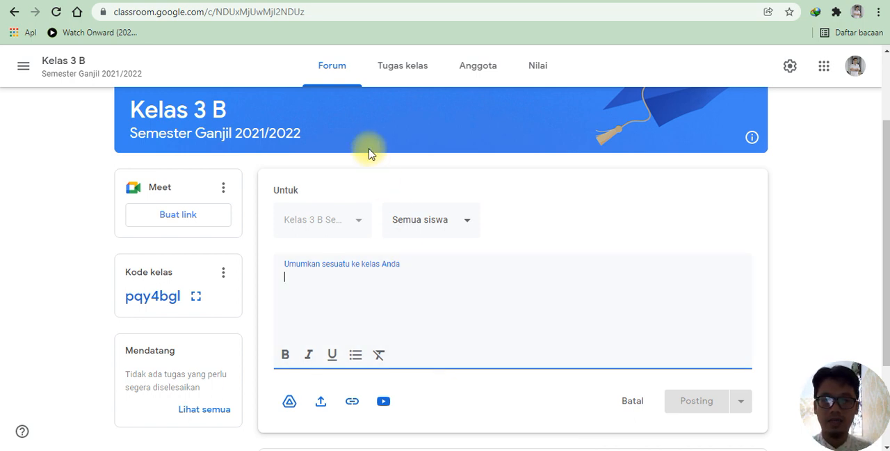
{"action": "left_click", "coordinate": [391, 67]}
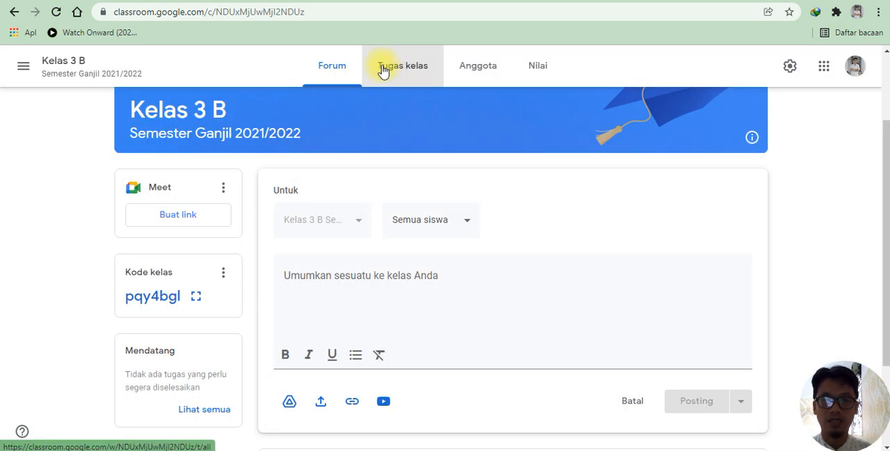
{"action": "left_click", "coordinate": [382, 70]}
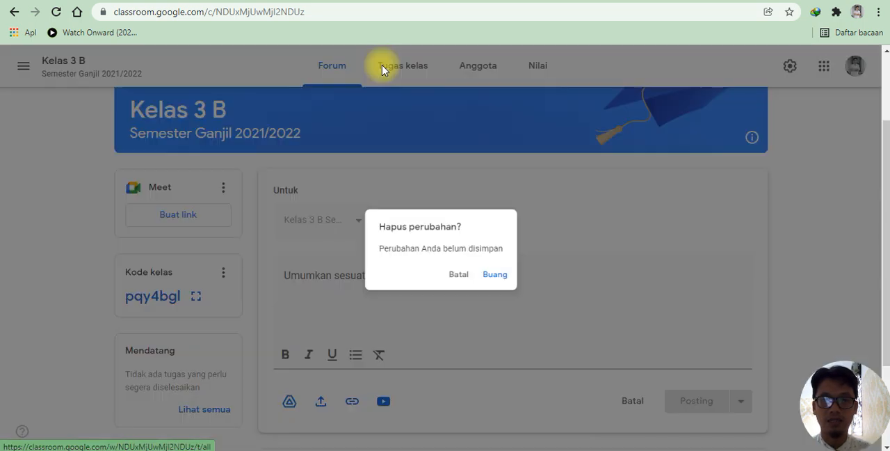
{"action": "left_click", "coordinate": [498, 279]}
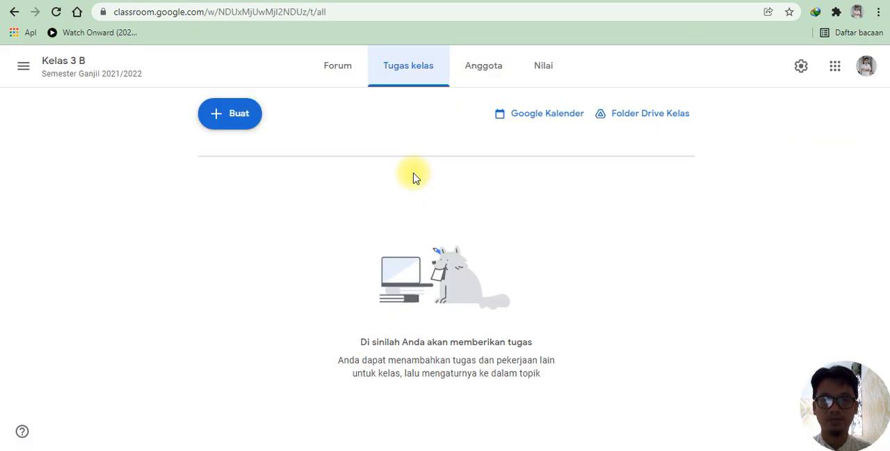
Step: Create a class topic named "Pertemuan 1"
{"action": "left_click", "coordinate": [231, 119]}
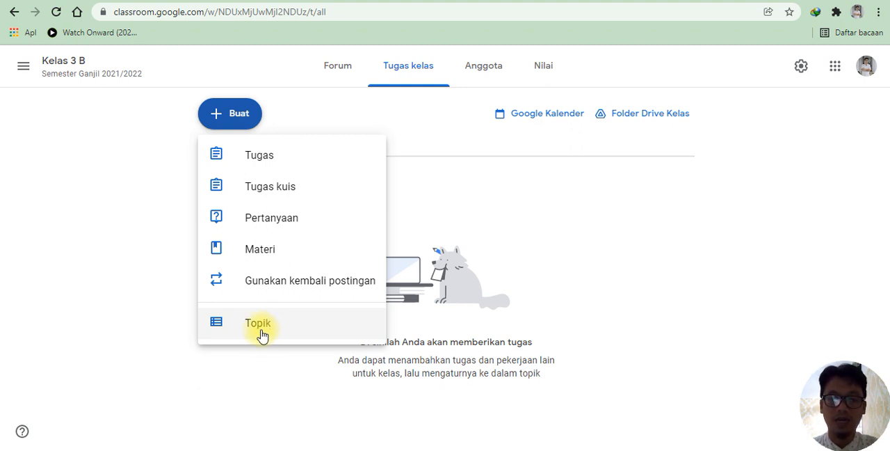
{"action": "left_click", "coordinate": [263, 331]}
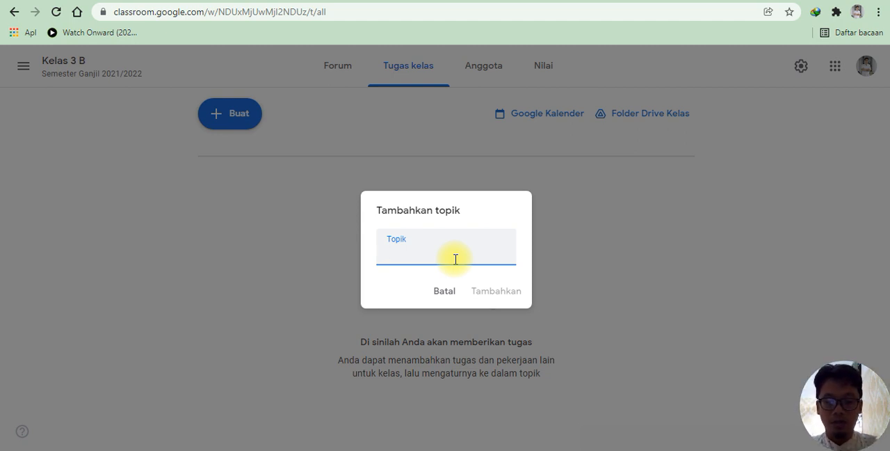
{"action": "type", "text": "Per"}
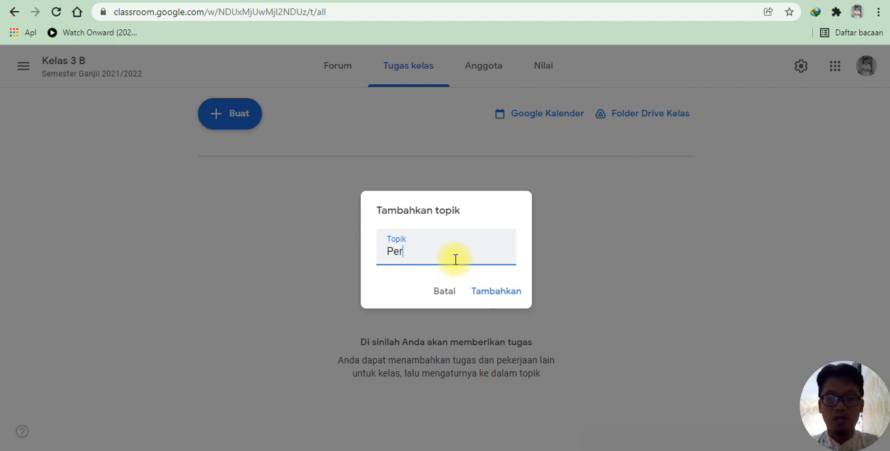
{"action": "type", "text": "temuan 1"}
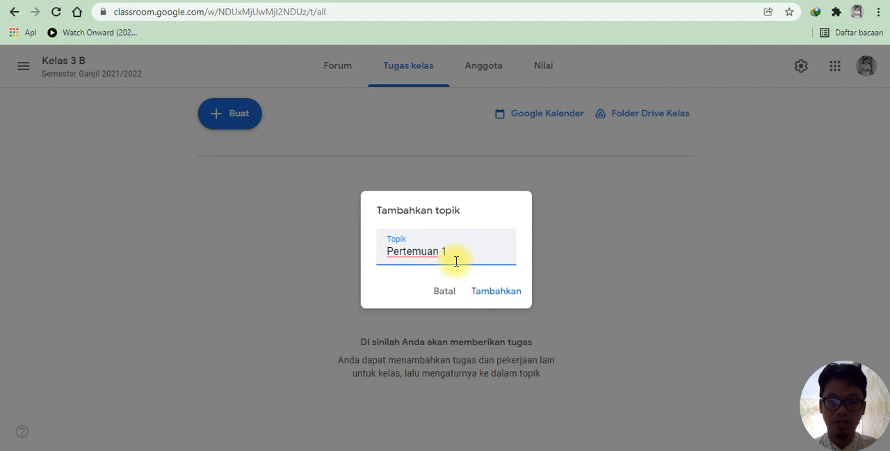
{"action": "left_click", "coordinate": [496, 301]}
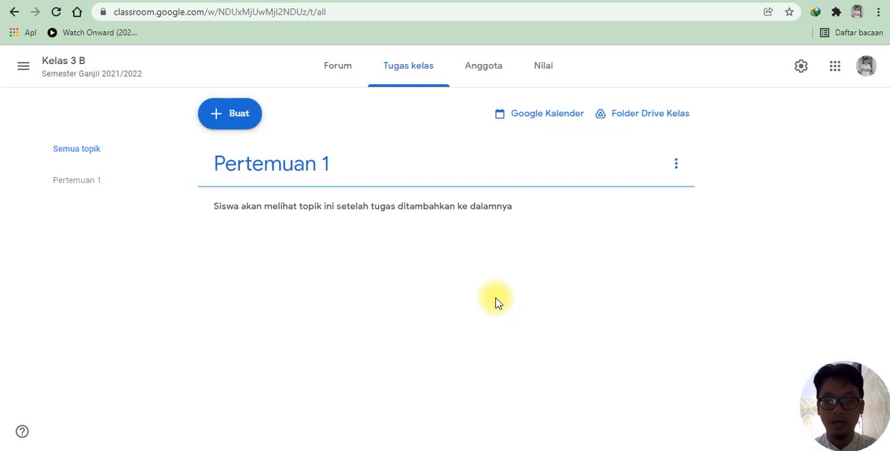
{"action": "left_click", "coordinate": [675, 164]}
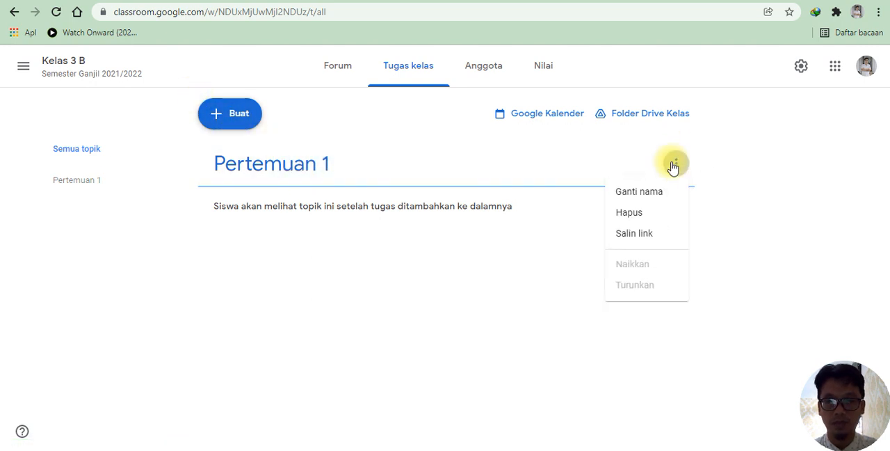
{"action": "left_click", "coordinate": [233, 124]}
Step: Start a new Materi post and title it "Bahan Bacaan Tentang Sistem Sara Pusat"
{"action": "left_click", "coordinate": [233, 124]}
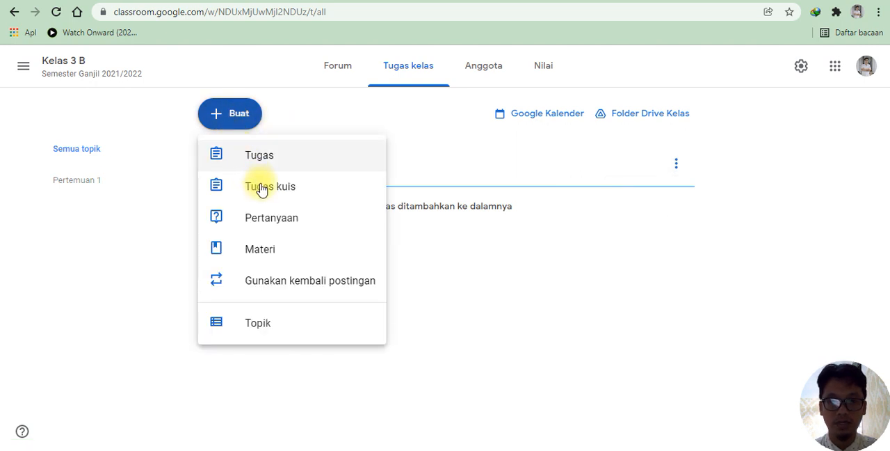
{"action": "left_click", "coordinate": [255, 256]}
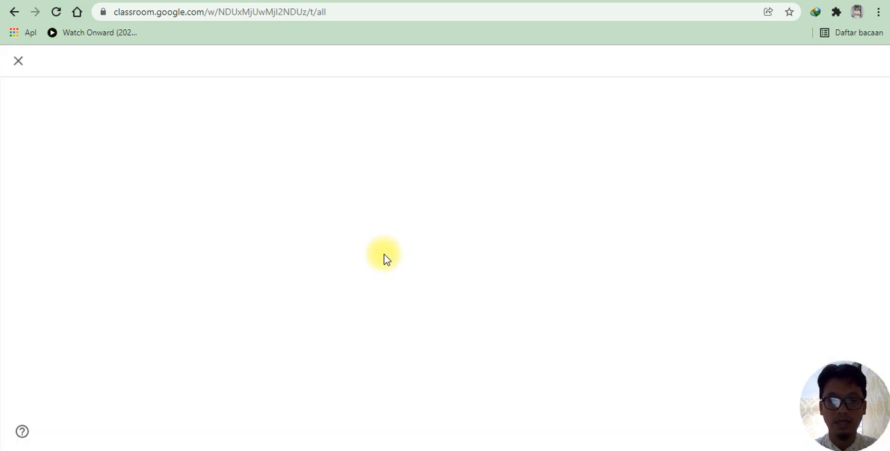
{"action": "left_click", "coordinate": [174, 132]}
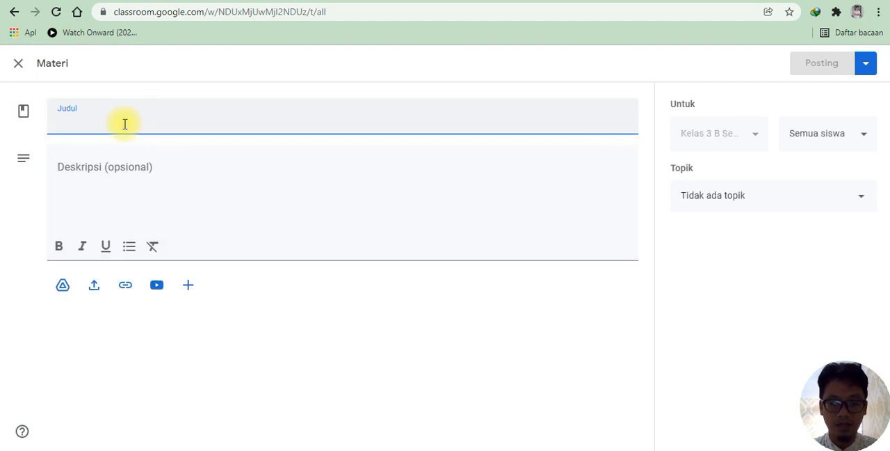
{"action": "type", "text": "Bahan"}
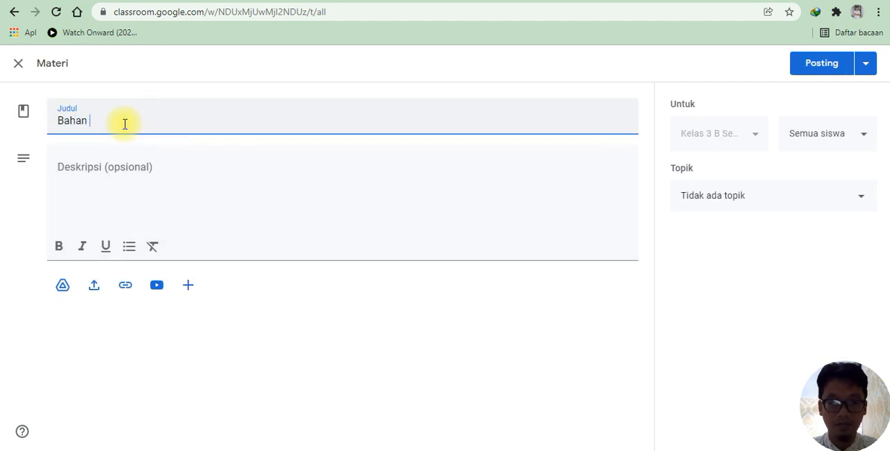
{"action": "type", "text": " Bax"}
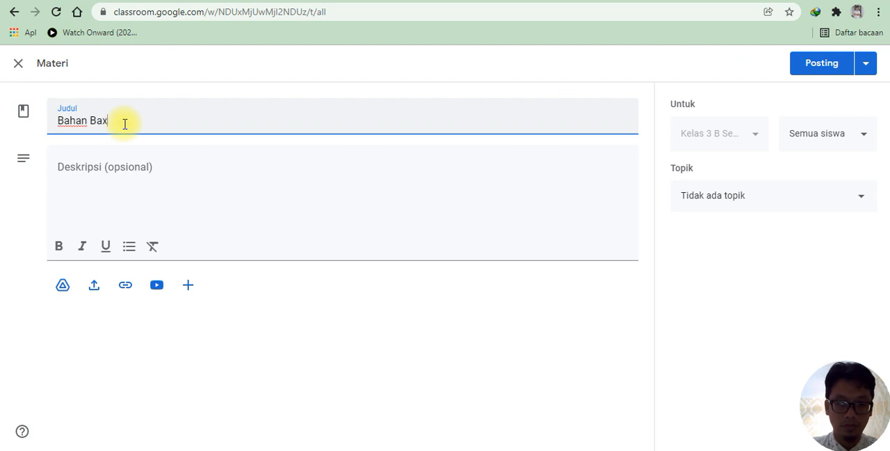
{"action": "key", "text": "BackSpace"}
{"action": "type", "text": "c"}
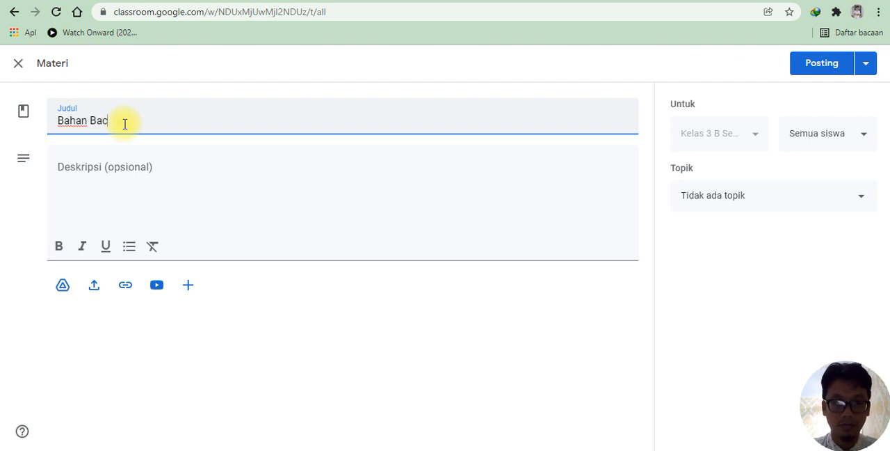
{"action": "type", "text": "aan Tentang "}
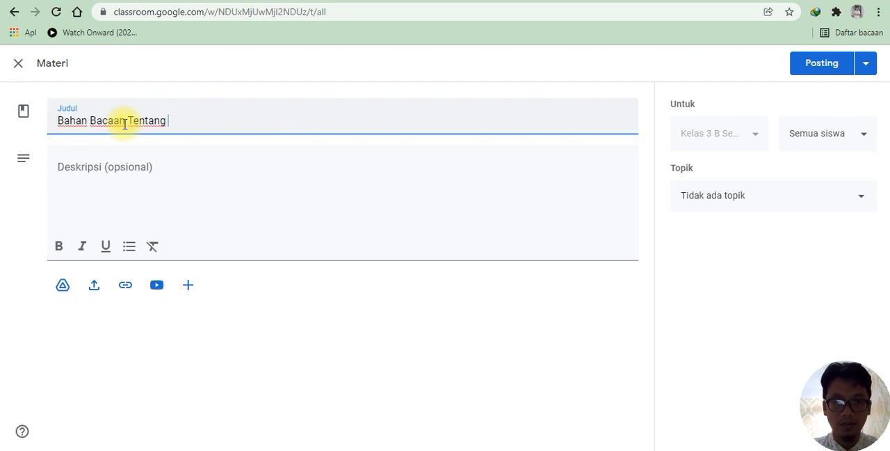
{"action": "type", "text": "Sist"}
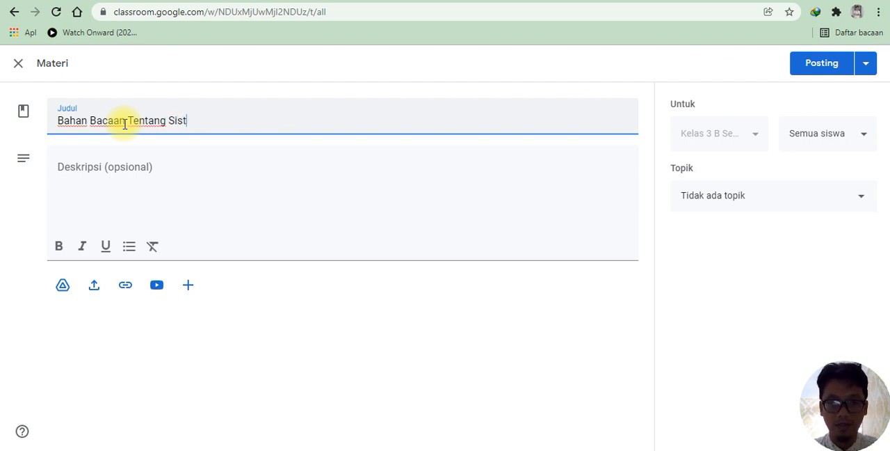
{"action": "type", "text": "em Saraf Ota"}
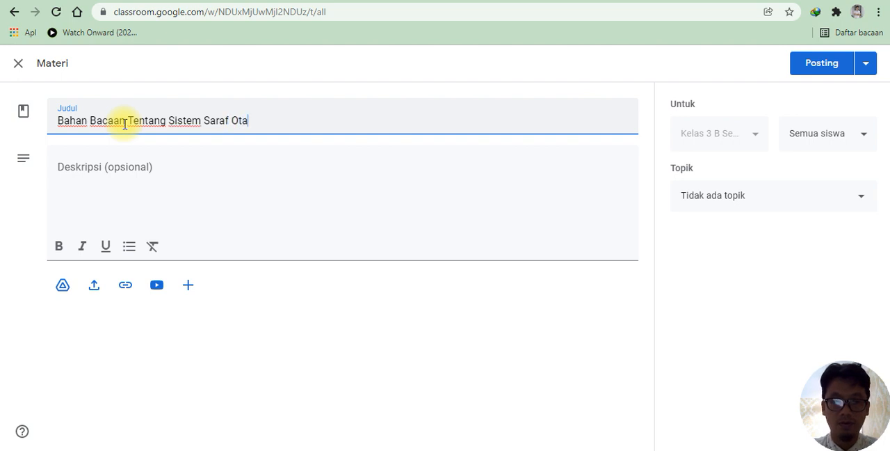
{"action": "key", "text": "BackSpace"}
{"action": "key", "text": "BackSpace"}
{"action": "key", "text": "BackSpace"}
{"action": "key", "text": "BackSpace"}
{"action": "type", "text": "Pusat"}
{"action": "key", "text": "BackSpace"}
{"action": "key", "text": "BackSpace"}
{"action": "key", "text": "BackSpace"}
{"action": "key", "text": "BackSpace"}
{"action": "key", "text": "BackSpace"}
{"action": "key", "text": "BackSpace"}
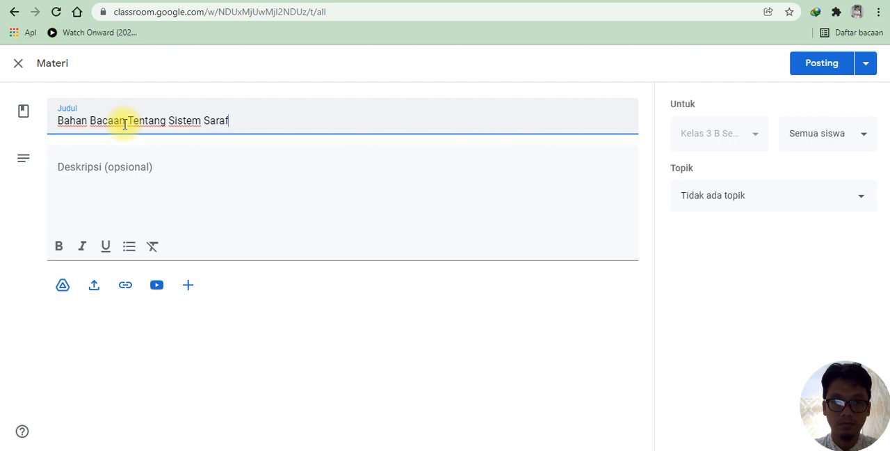
{"action": "type", "text": "Pusta"}
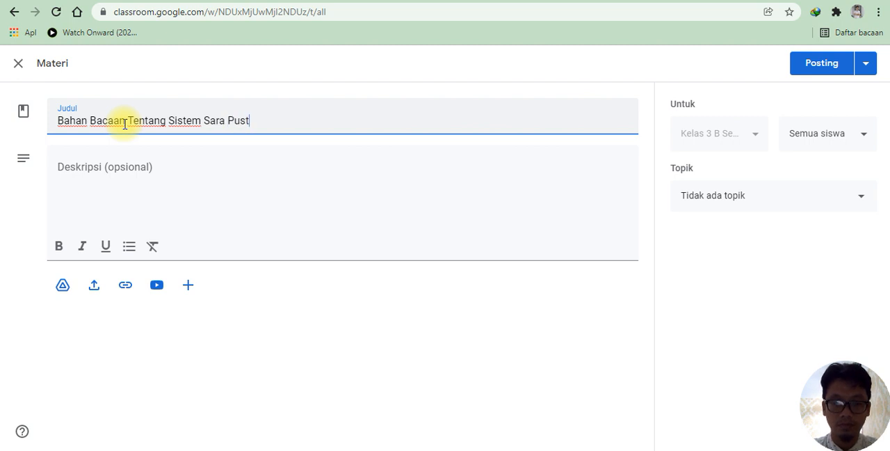
{"action": "key", "text": "BackSpace"}
{"action": "key", "text": "BackSpace"}
{"action": "type", "text": "at"}
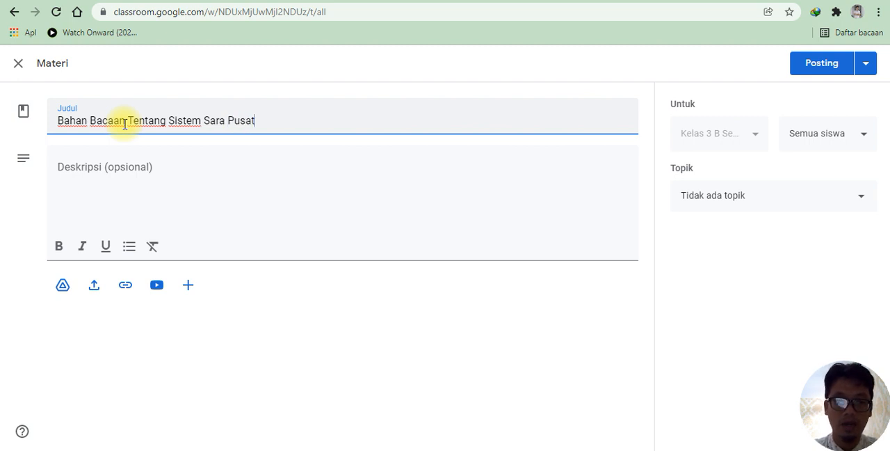
Step: Enter the material's description "Berikut adalah materi yang wajib dibaca oleh semua siswa."
{"action": "left_click", "coordinate": [63, 169]}
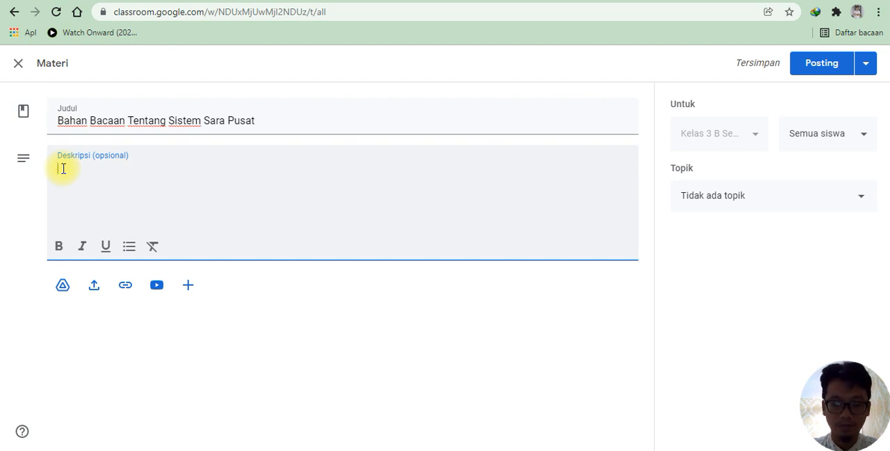
{"action": "type", "text": "Berikut"}
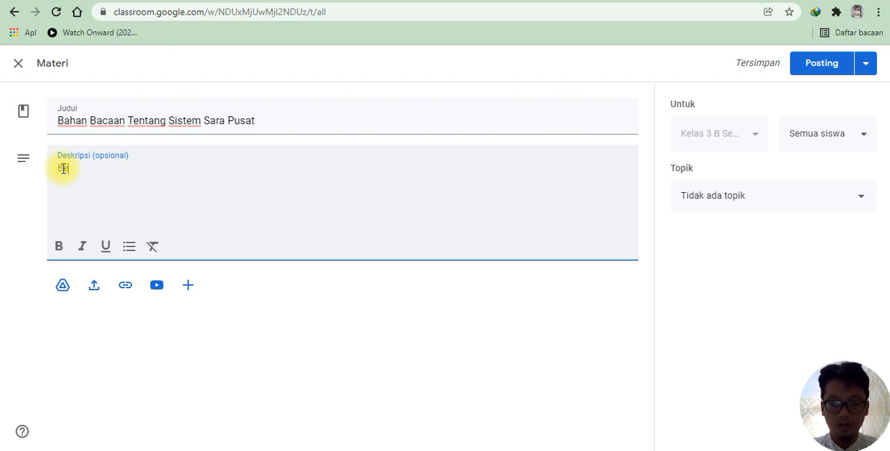
{"action": "type", "text": " a"}
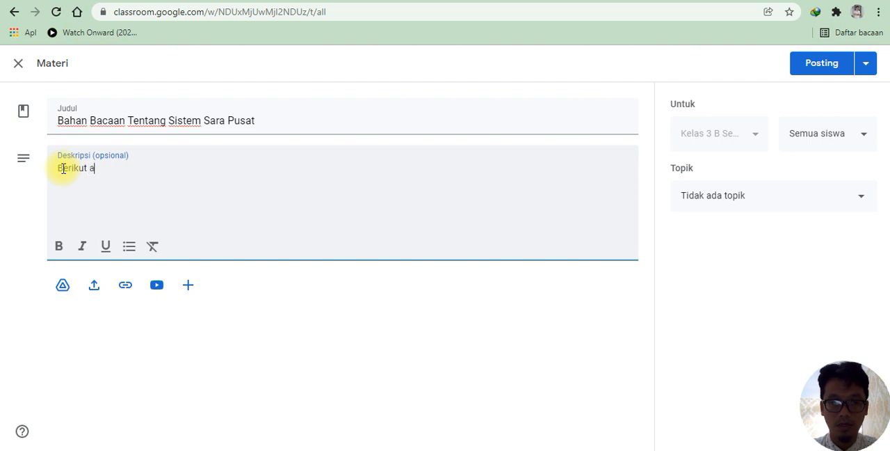
{"action": "type", "text": "dalah "}
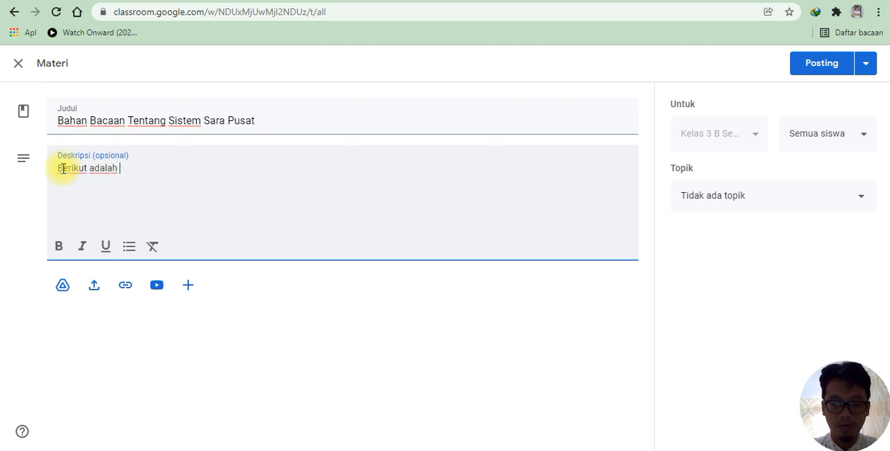
{"action": "type", "text": "materi yang wajib di"}
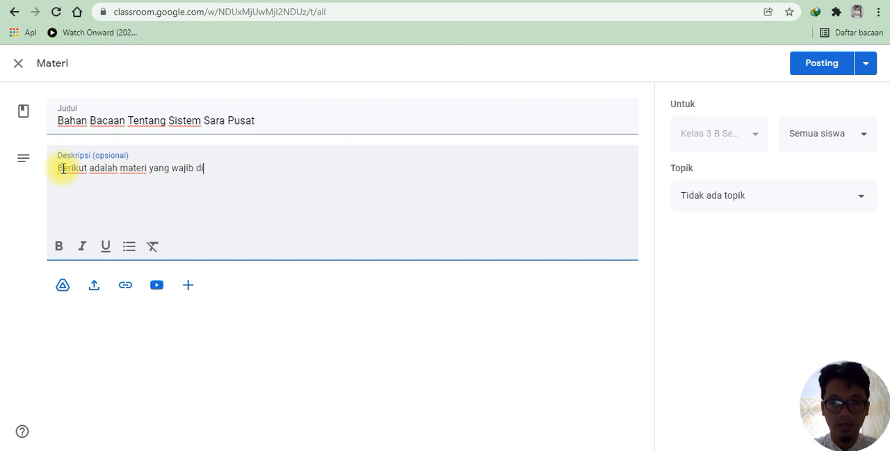
{"action": "key", "text": "BackSpace"}
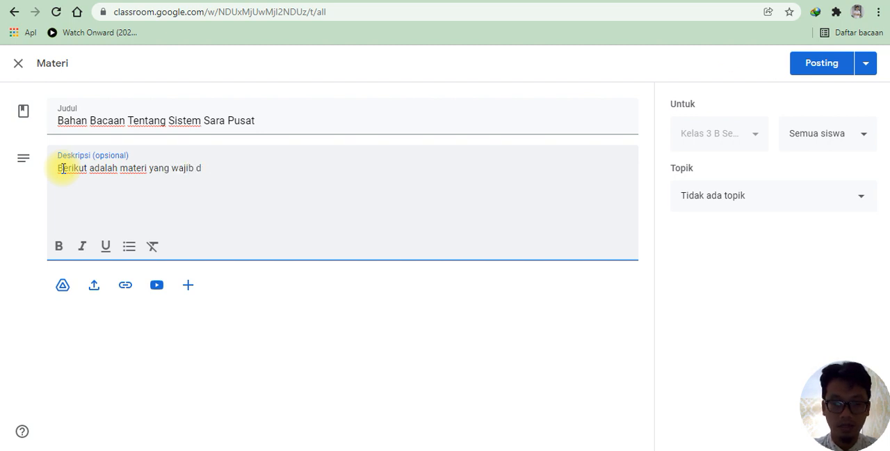
{"action": "type", "text": "ibaca o"}
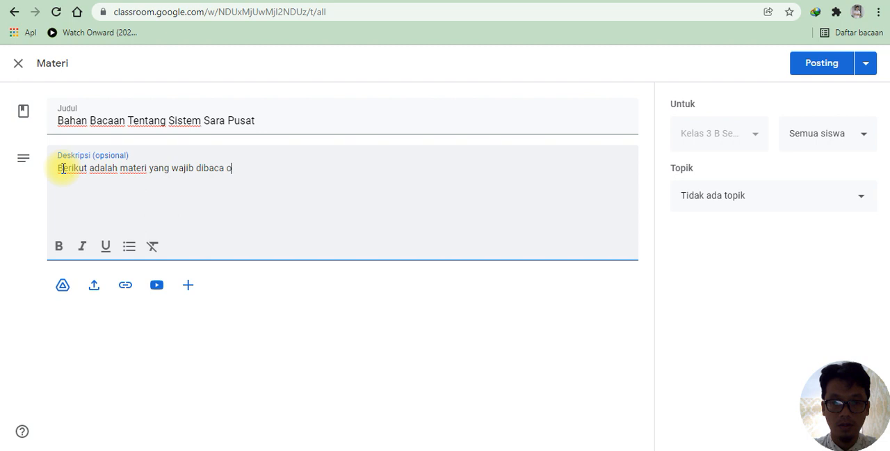
{"action": "type", "text": "leh semua sis"}
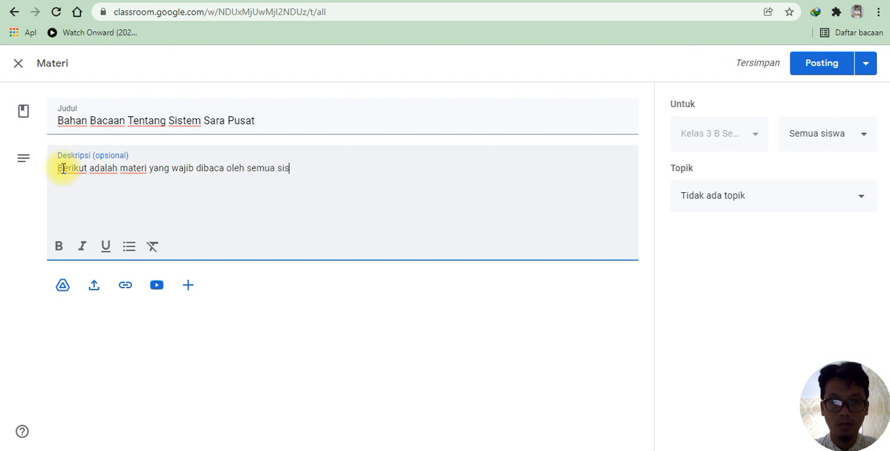
{"action": "type", "text": "wa."}
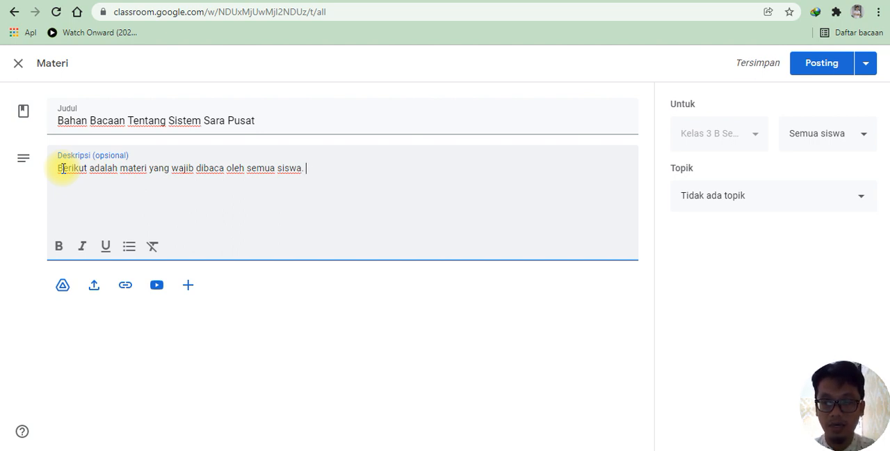
Step: Upload the Word file "KELOMPOK 7 PERKEMBANGAN PRIBADI KONSELOR-2" from New folder inside Documents' MK Pengembangan Pribadi Konselor, and dismiss the drag-and-drop tip
{"action": "left_click", "coordinate": [95, 293]}
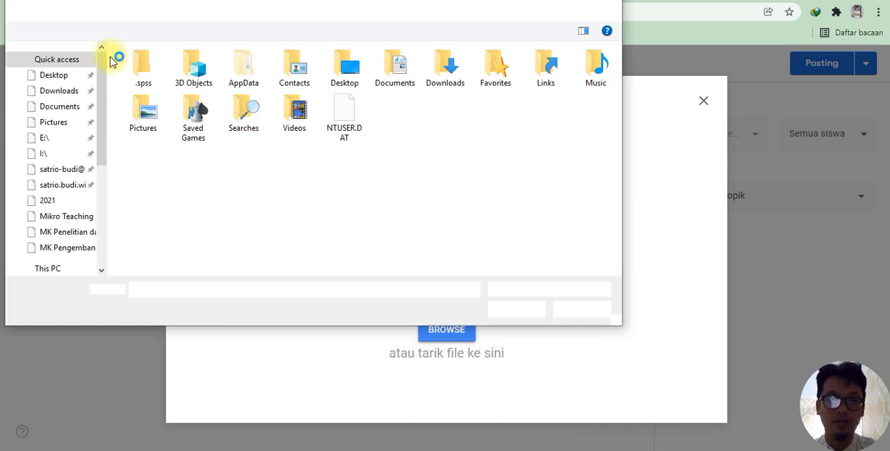
{"action": "left_click", "coordinate": [67, 111]}
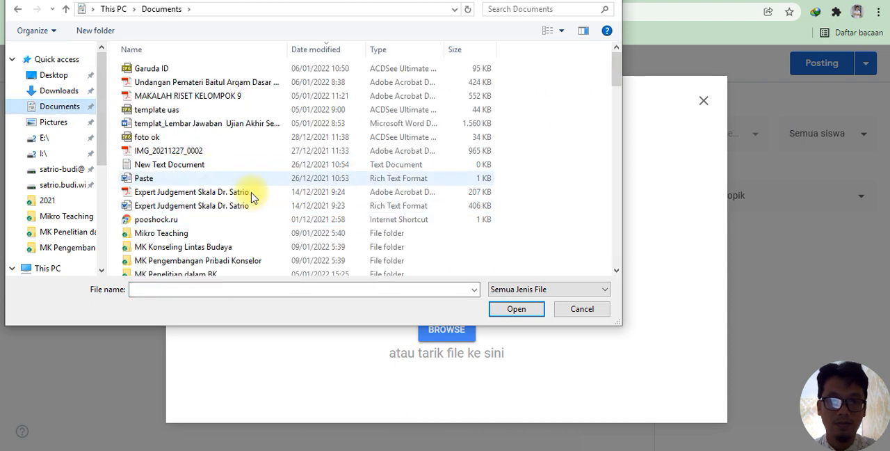
{"action": "double_click", "coordinate": [170, 260]}
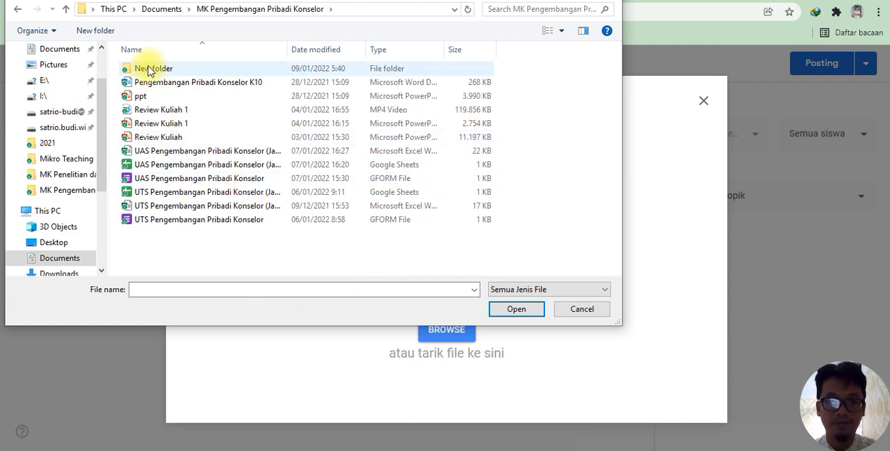
{"action": "double_click", "coordinate": [150, 69]}
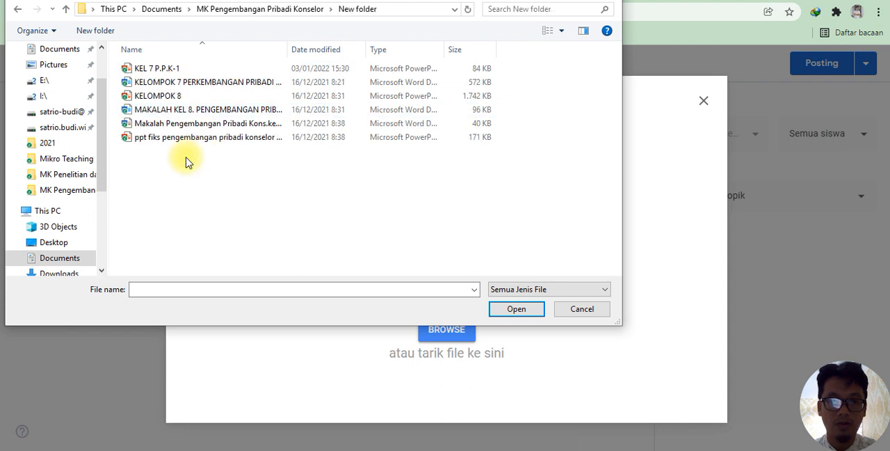
{"action": "left_click", "coordinate": [173, 85]}
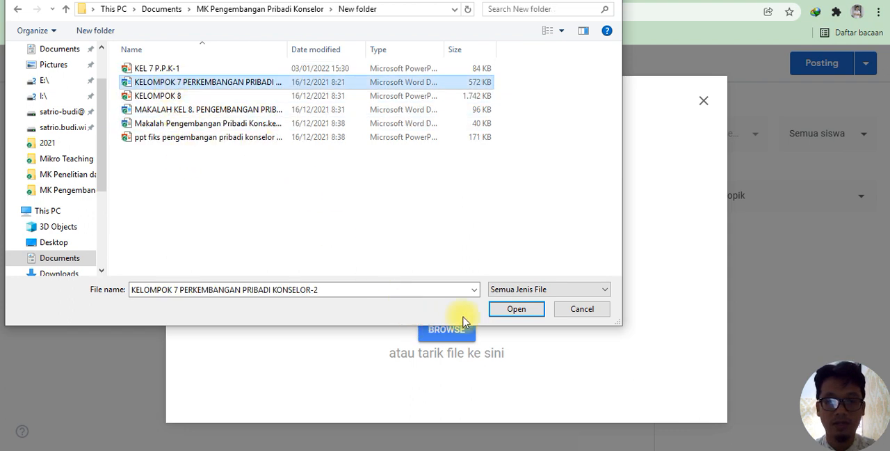
{"action": "left_click", "coordinate": [516, 311]}
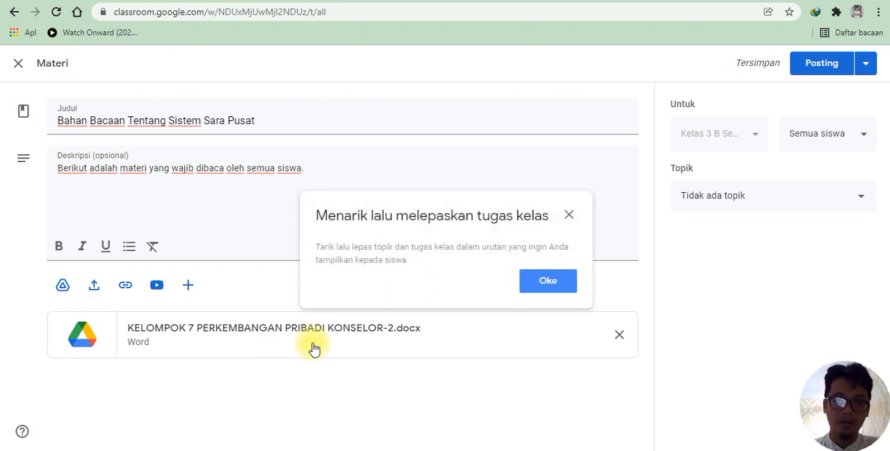
{"action": "left_click", "coordinate": [546, 289]}
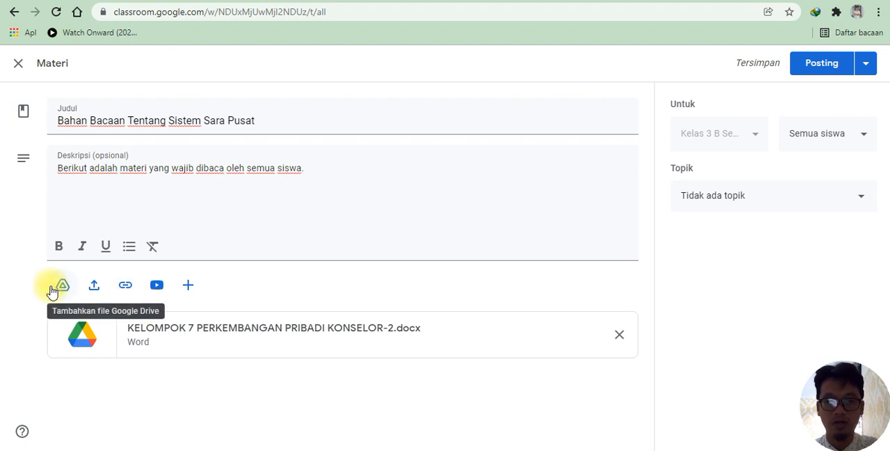
{"action": "left_click", "coordinate": [189, 288]}
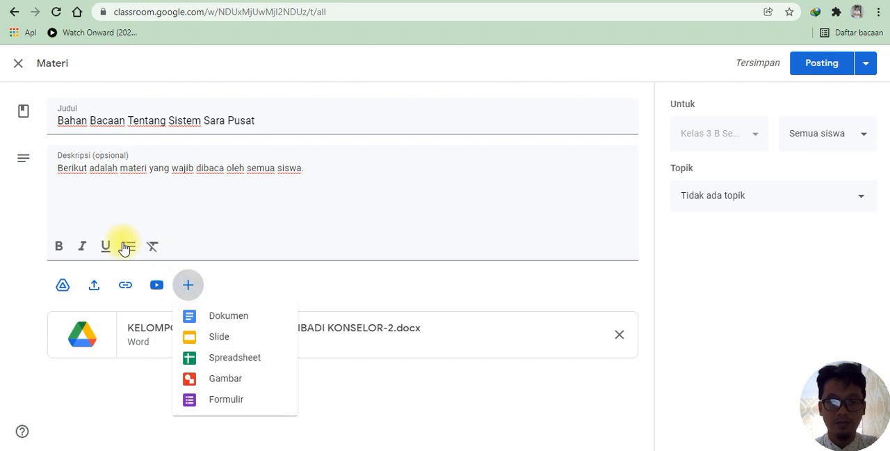
{"action": "left_click", "coordinate": [123, 288]}
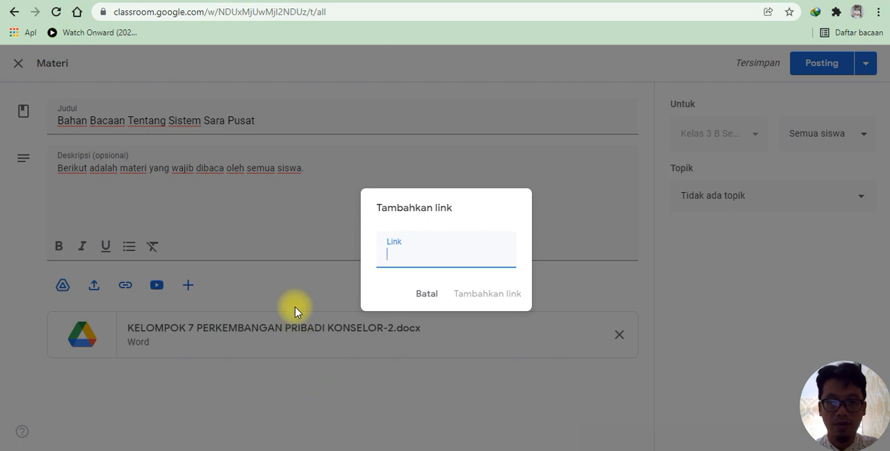
{"action": "left_click", "coordinate": [493, 0]}
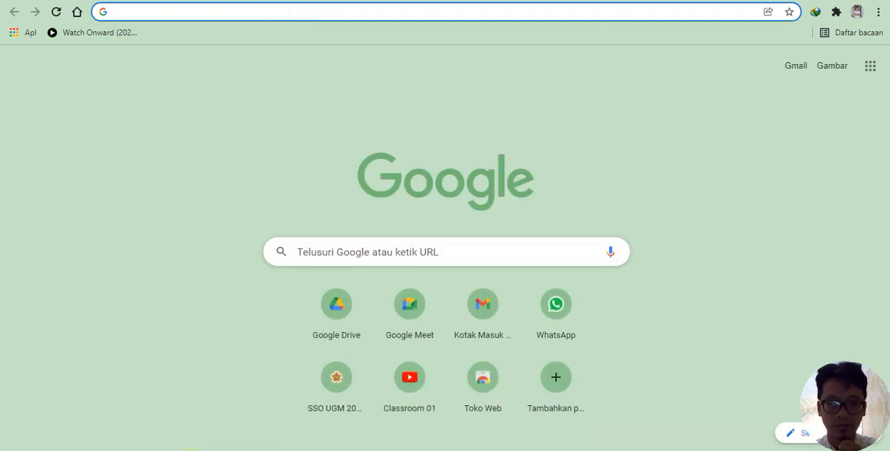
{"action": "mouse_move", "coordinate": [183, 397]}
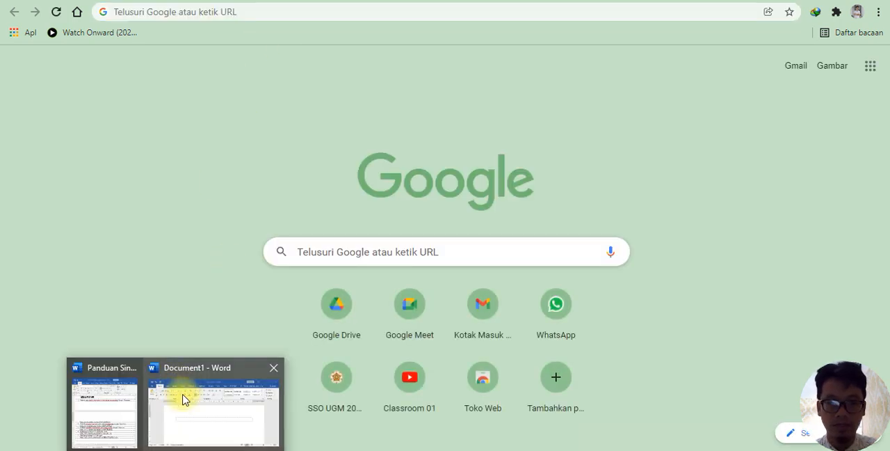
{"action": "left_click", "coordinate": [110, 411]}
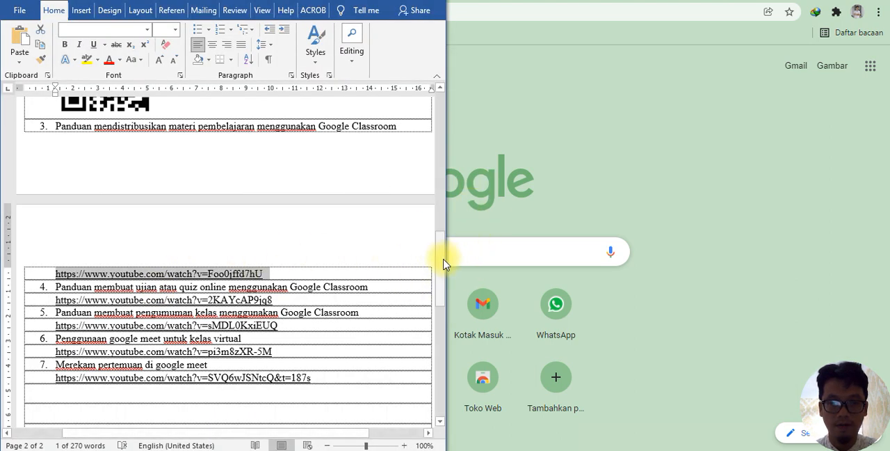
{"action": "left_click_drag", "start_coordinate": [442, 264], "coordinate": [435, 209]}
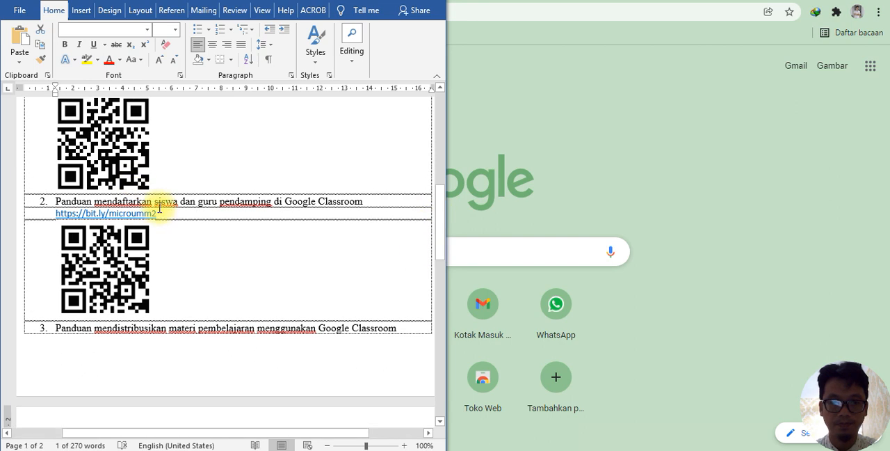
{"action": "left_click_drag", "start_coordinate": [161, 213], "coordinate": [65, 220]}
{"action": "right_click", "coordinate": [64, 217]}
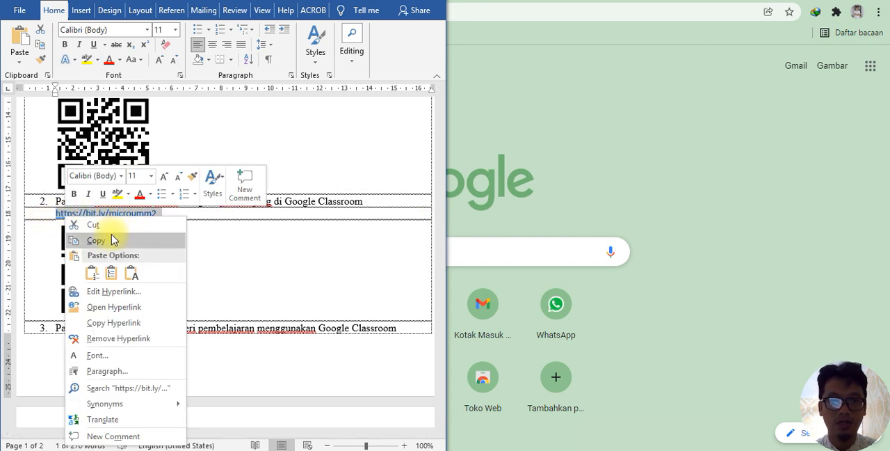
{"action": "left_click", "coordinate": [111, 241]}
{"action": "left_click", "coordinate": [625, 93]}
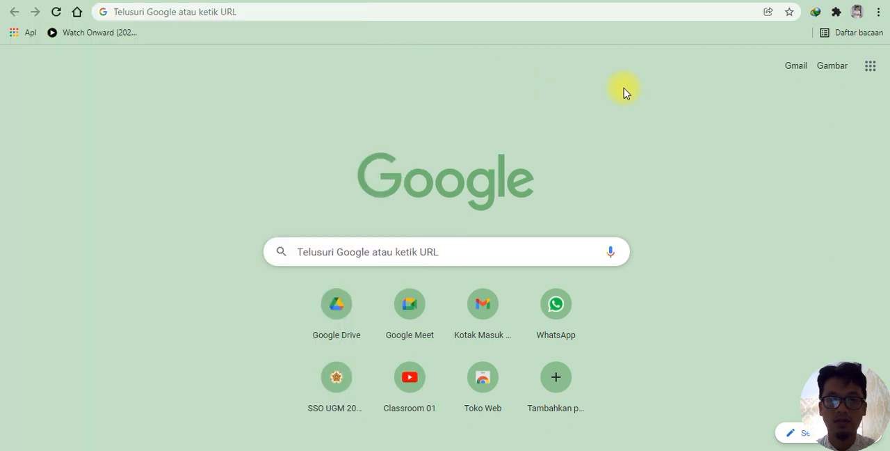
{"action": "left_click", "coordinate": [382, 0]}
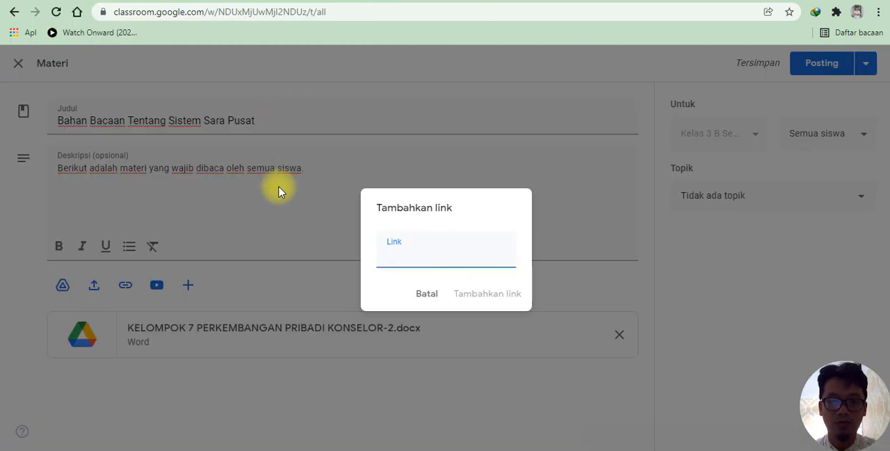
{"action": "right_click", "coordinate": [391, 254]}
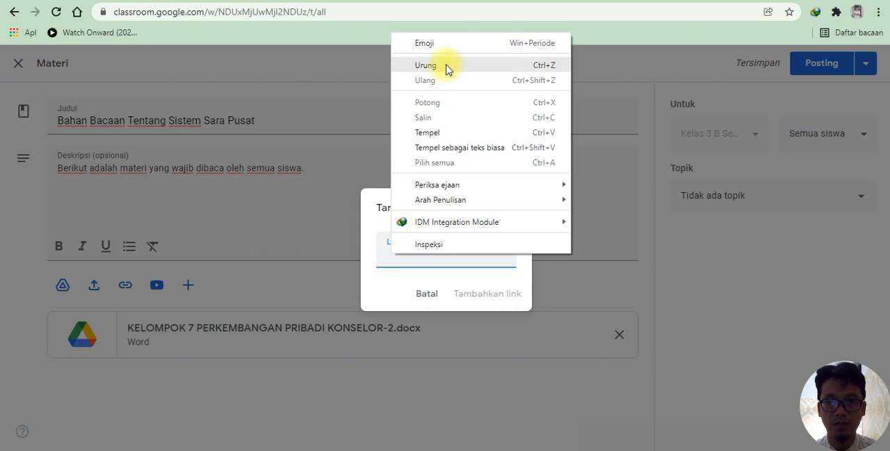
{"action": "left_click", "coordinate": [426, 133]}
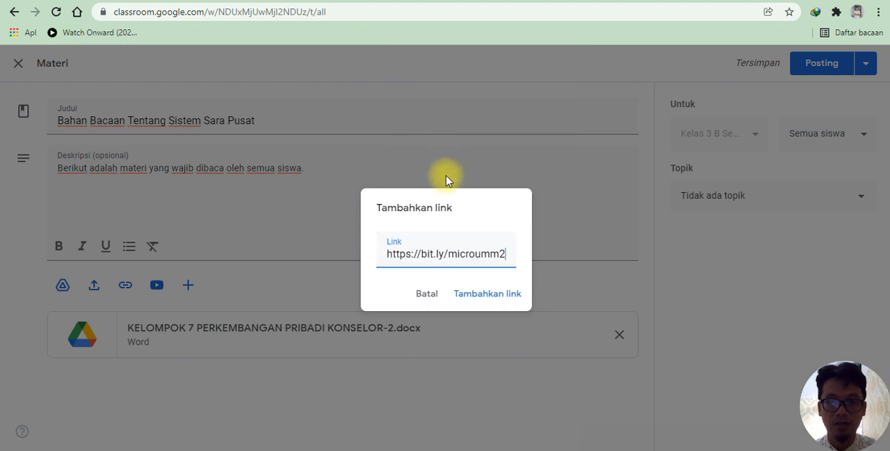
{"action": "left_click", "coordinate": [483, 295]}
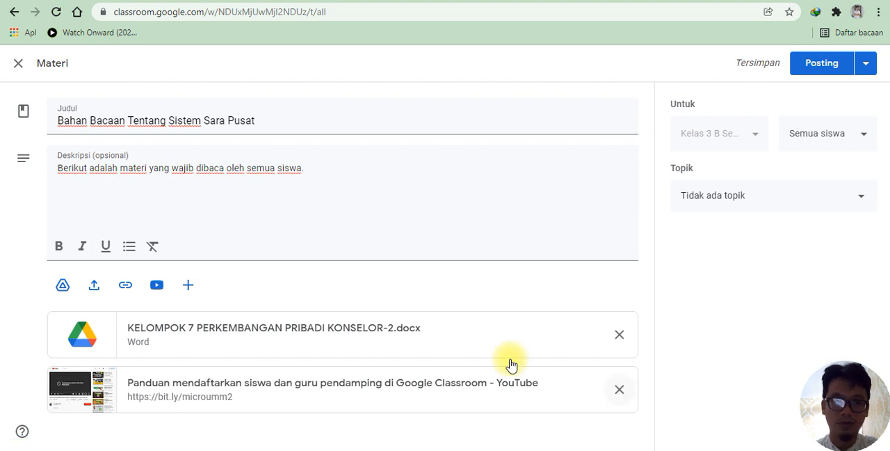
{"action": "left_click", "coordinate": [157, 287]}
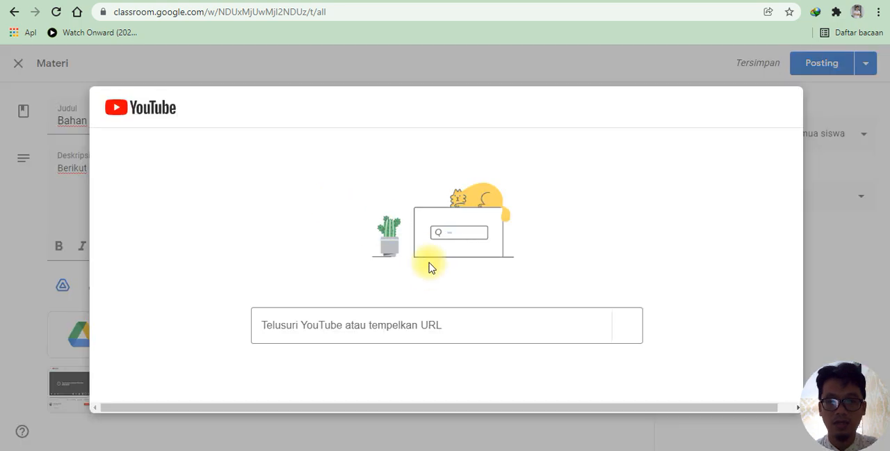
{"action": "left_click", "coordinate": [327, 328]}
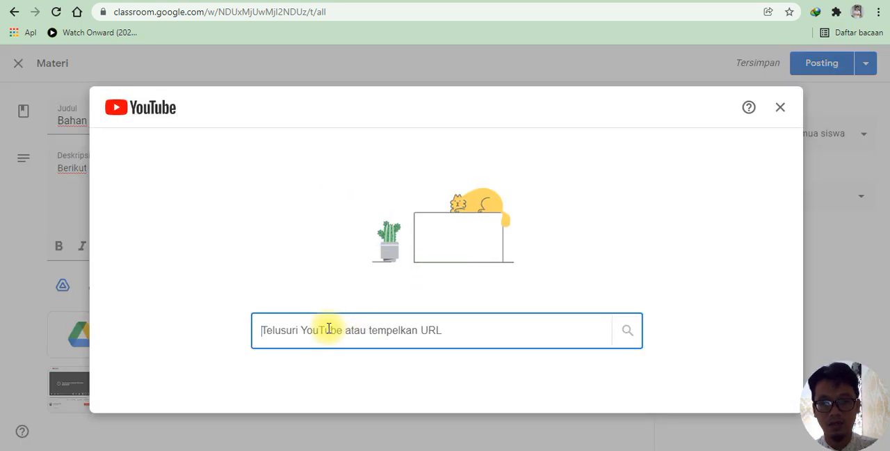
{"action": "key", "text": "ctrl+v"}
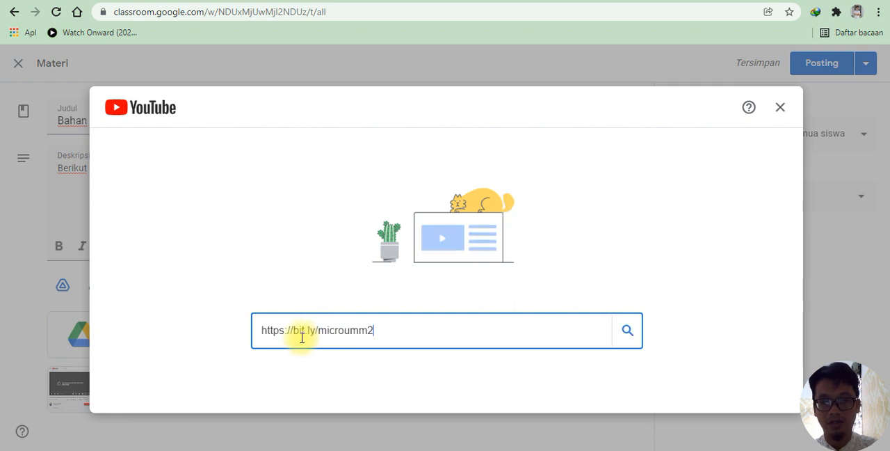
{"action": "left_click", "coordinate": [627, 329]}
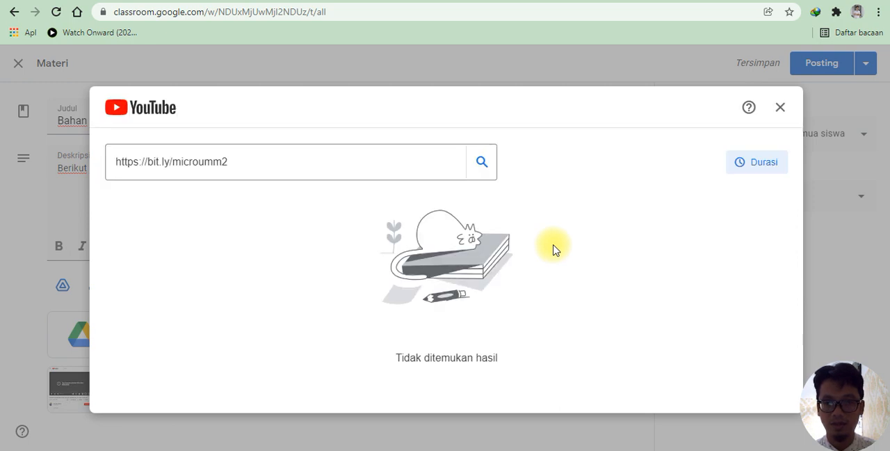
{"action": "left_click", "coordinate": [233, 164]}
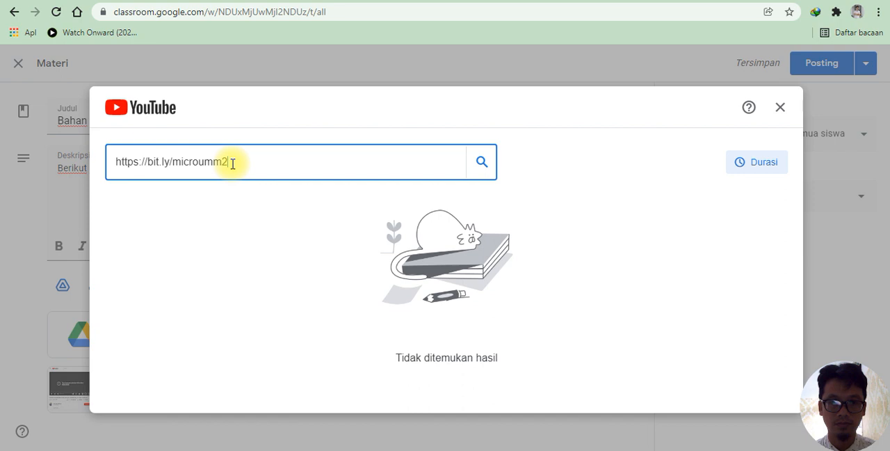
{"action": "left_click", "coordinate": [481, 165]}
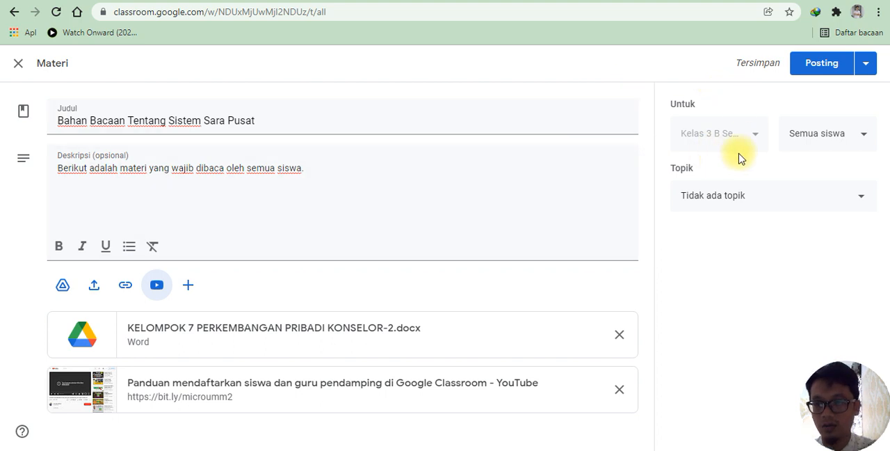
Step: Check which students receive the reading material, leaving all students selected, and file it under the topic Pertemuan 1
{"action": "left_click", "coordinate": [861, 139]}
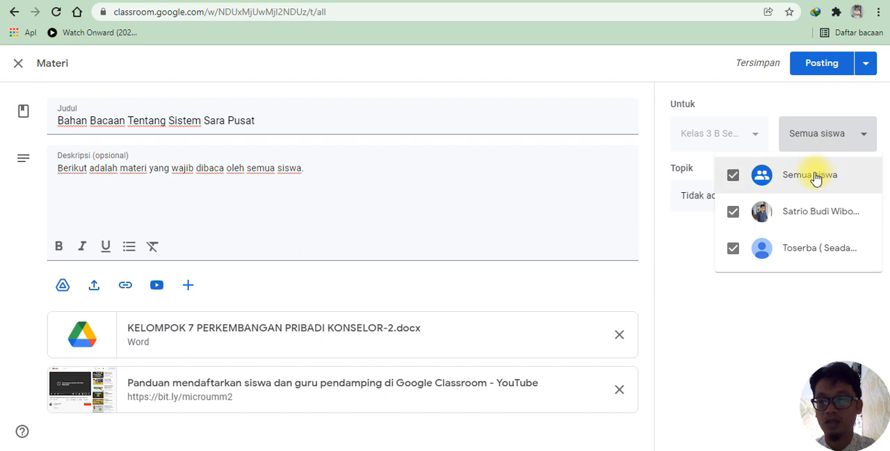
{"action": "left_click", "coordinate": [814, 135]}
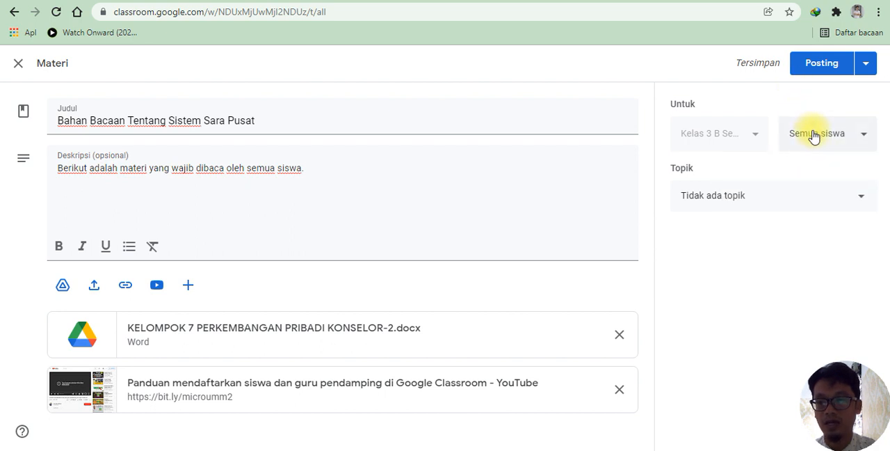
{"action": "left_click", "coordinate": [752, 205]}
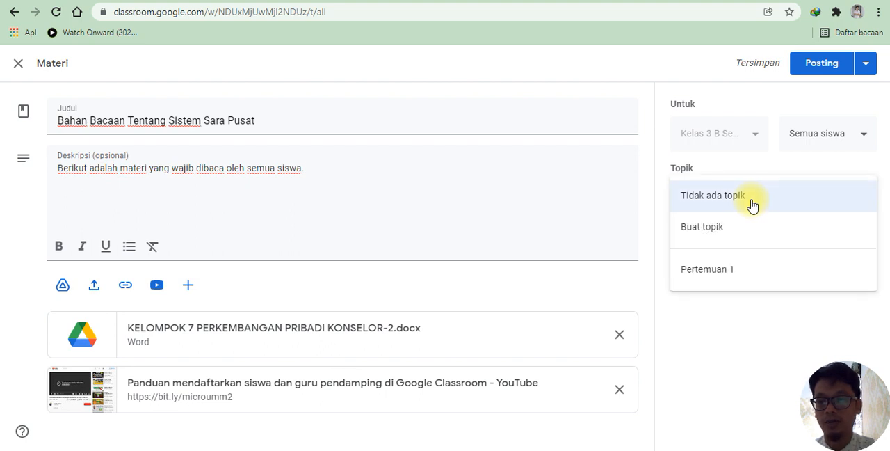
{"action": "left_click", "coordinate": [705, 271]}
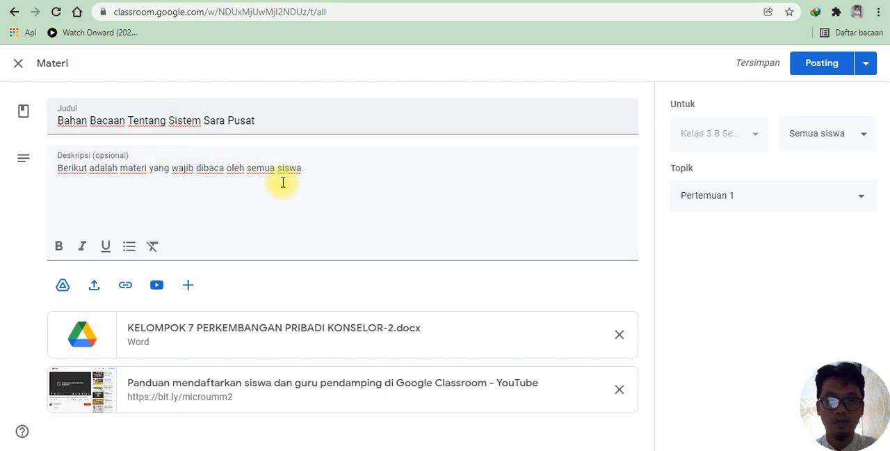
{"action": "left_click", "coordinate": [618, 391]}
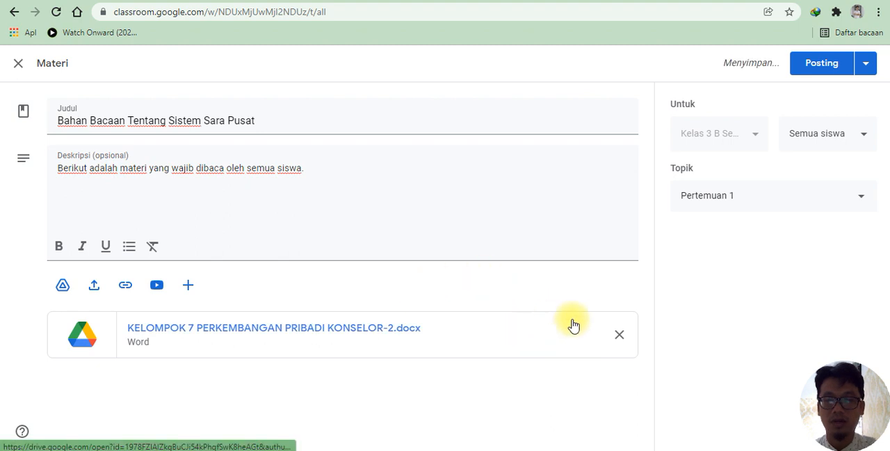
{"action": "left_click", "coordinate": [833, 73]}
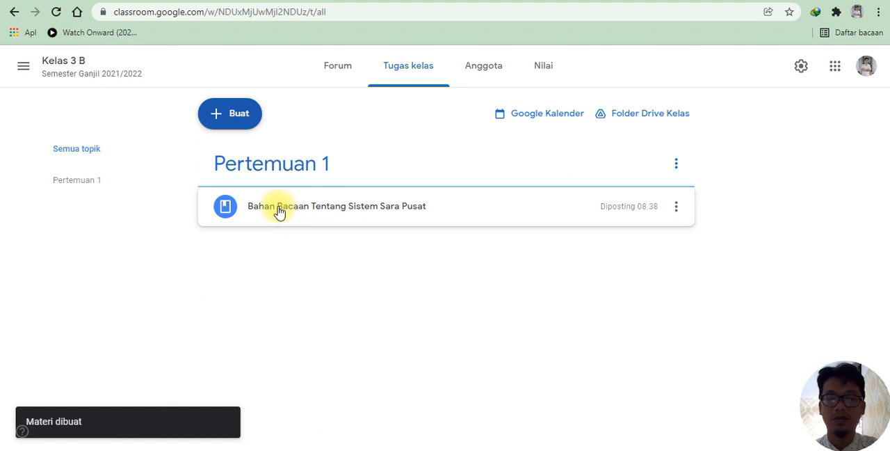
Step: Create another Materi post titled "Video Presentasi" with the description "Lihat video berikut"
{"action": "left_click", "coordinate": [232, 123]}
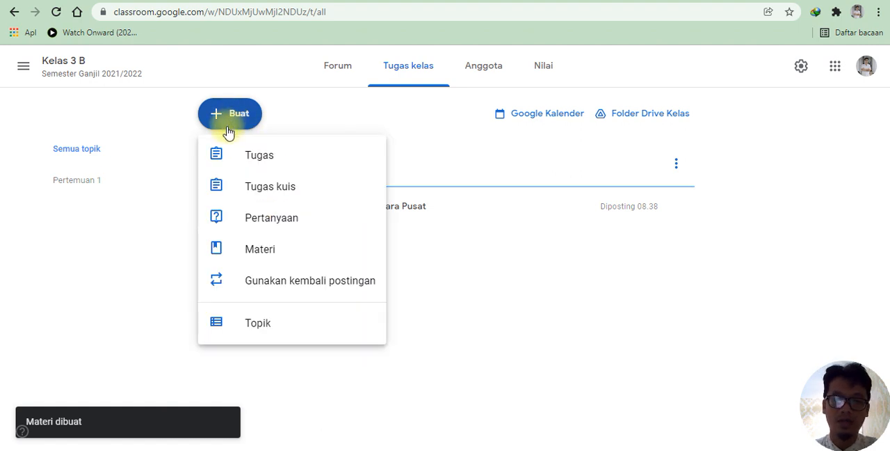
{"action": "left_click", "coordinate": [259, 250]}
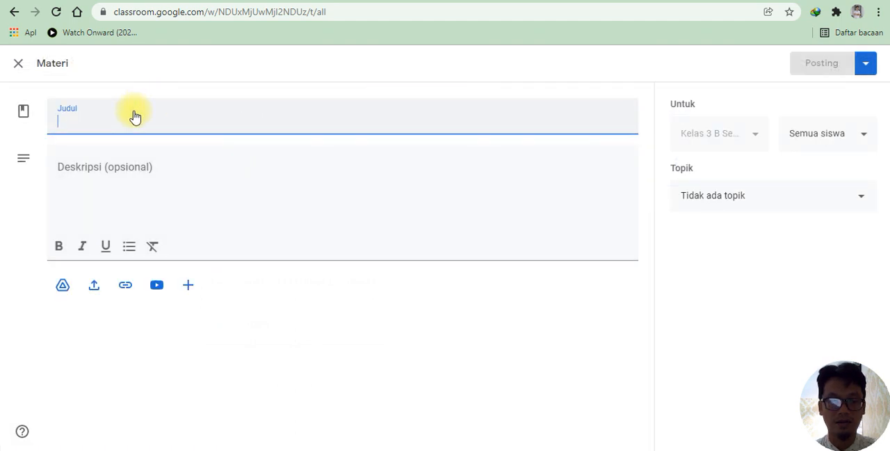
{"action": "type", "text": "Video Prese"}
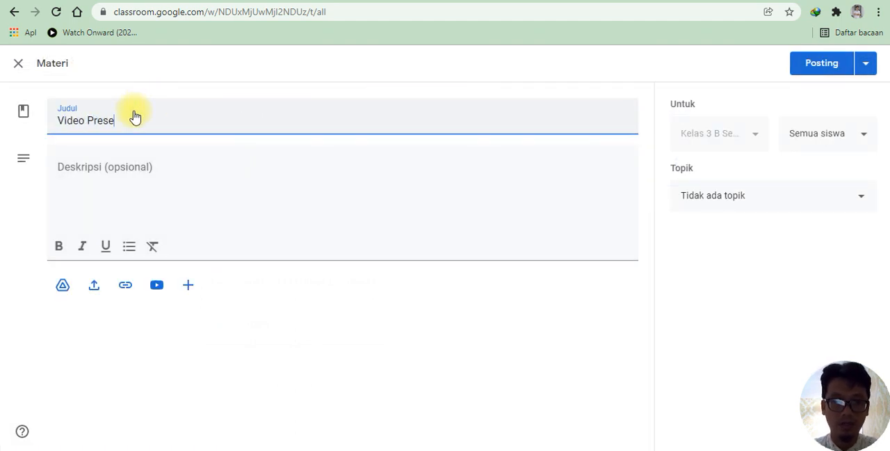
{"action": "type", "text": "ntasi"}
{"action": "left_click", "coordinate": [110, 169]}
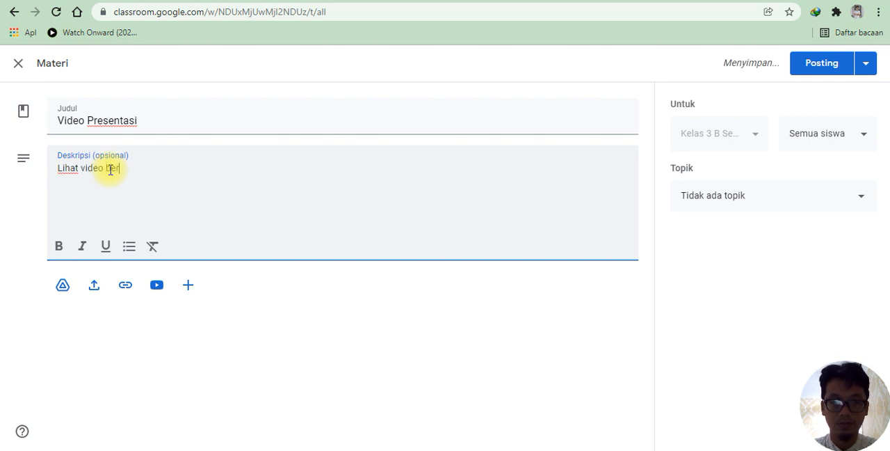
{"action": "type", "text": "Lihat video berikut"}
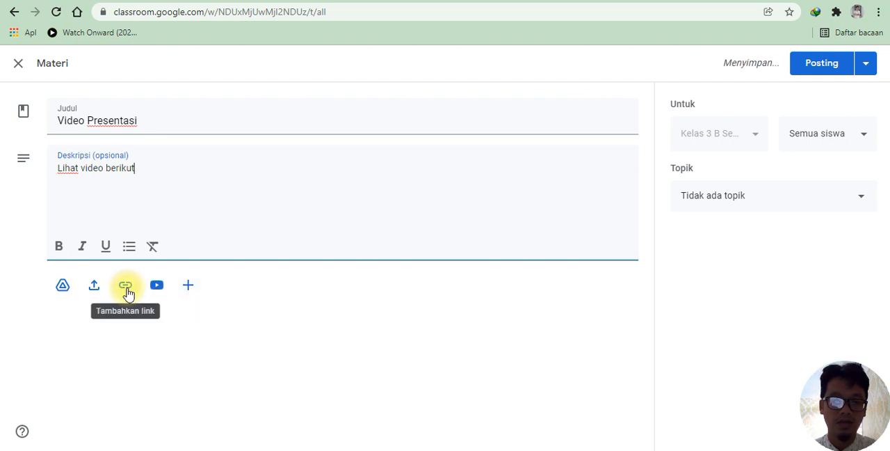
{"action": "left_click", "coordinate": [128, 292]}
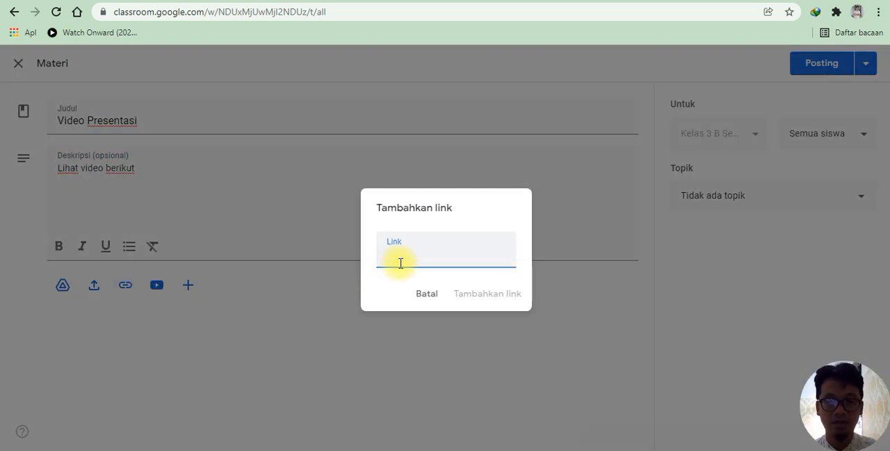
{"action": "right_click", "coordinate": [399, 260]}
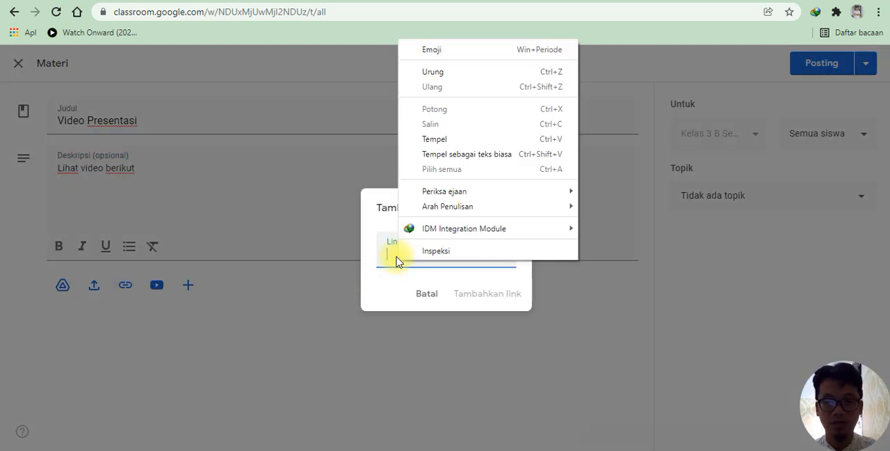
{"action": "left_click", "coordinate": [437, 142]}
{"action": "left_click", "coordinate": [467, 296]}
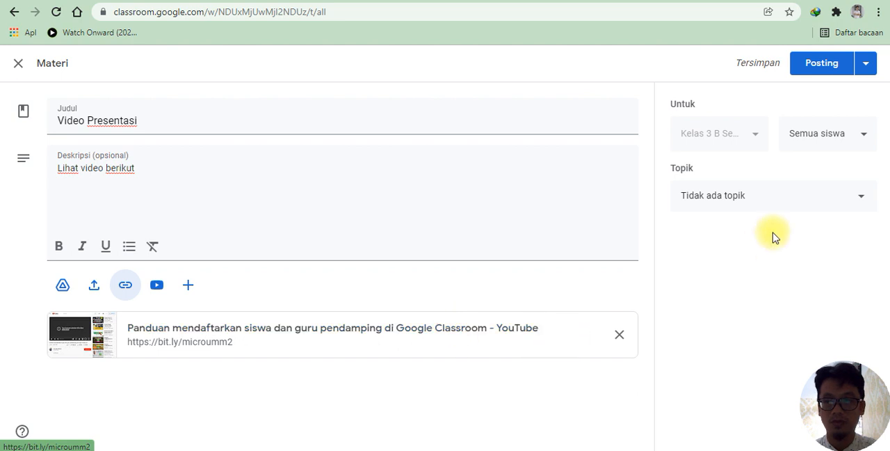
{"action": "left_click", "coordinate": [825, 72]}
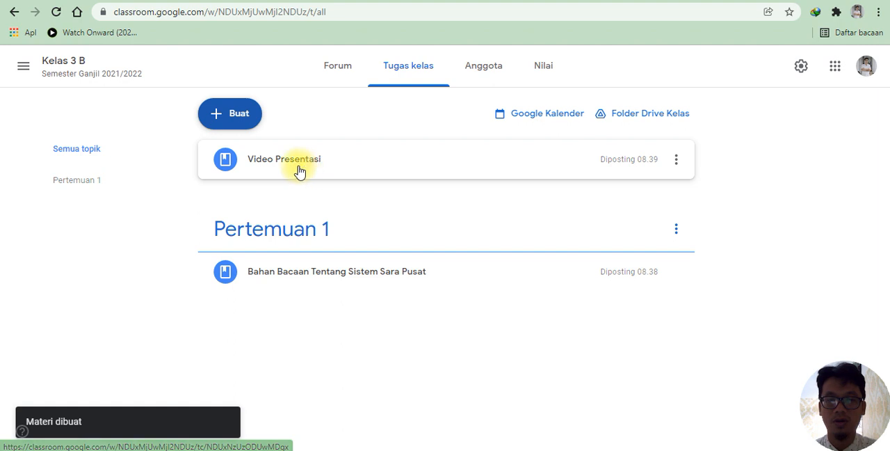
Step: Look at the Video Presentasi post's options and the Pertemuan 1 topic page, and return to the full classwork list
{"action": "left_click", "coordinate": [255, 160]}
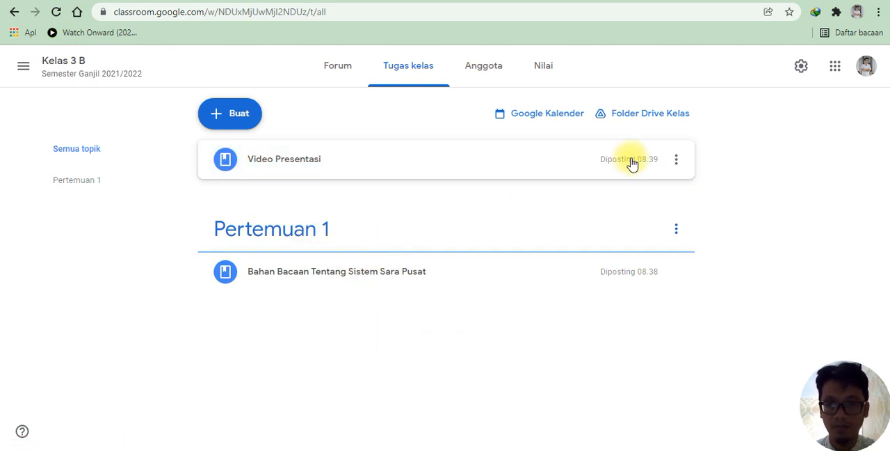
{"action": "left_click", "coordinate": [675, 163]}
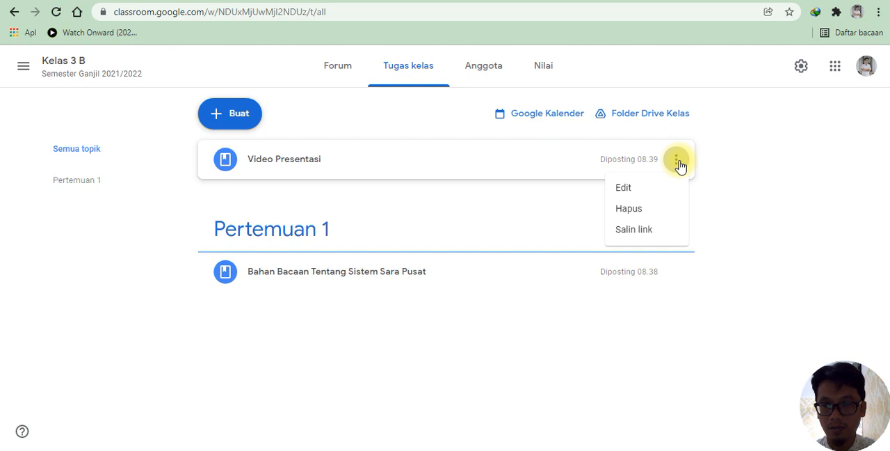
{"action": "left_click", "coordinate": [270, 167]}
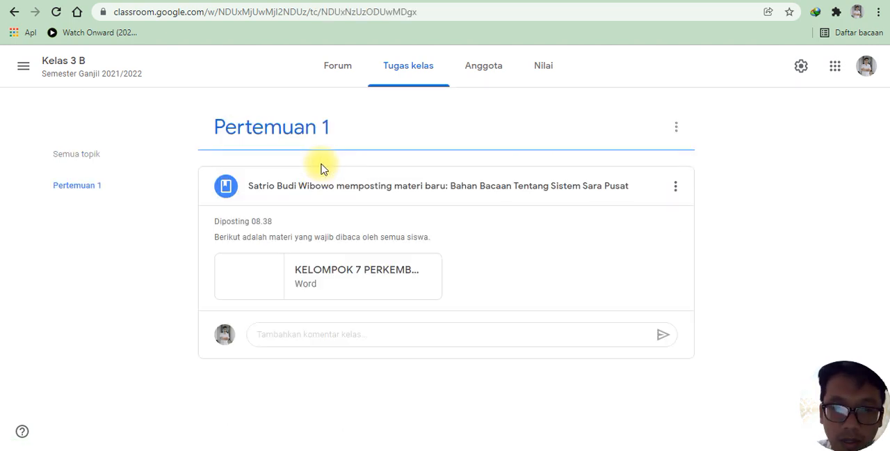
{"action": "left_click", "coordinate": [15, 12]}
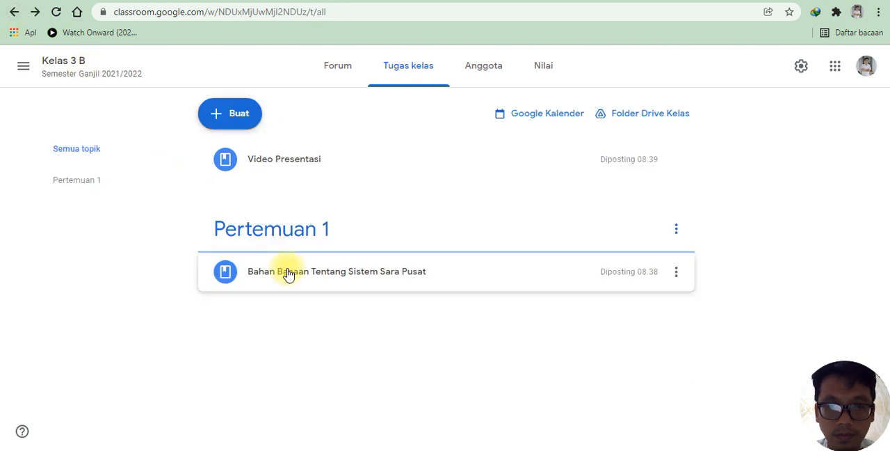
{"action": "left_click", "coordinate": [235, 160]}
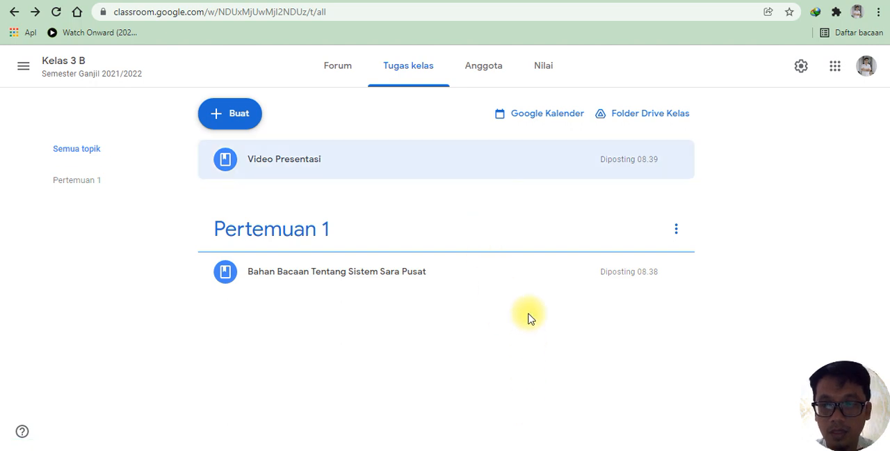
Step: Edit the Video Presentasi material to file it under the topic Pertemuan 1 and save the change
{"action": "left_click", "coordinate": [674, 161]}
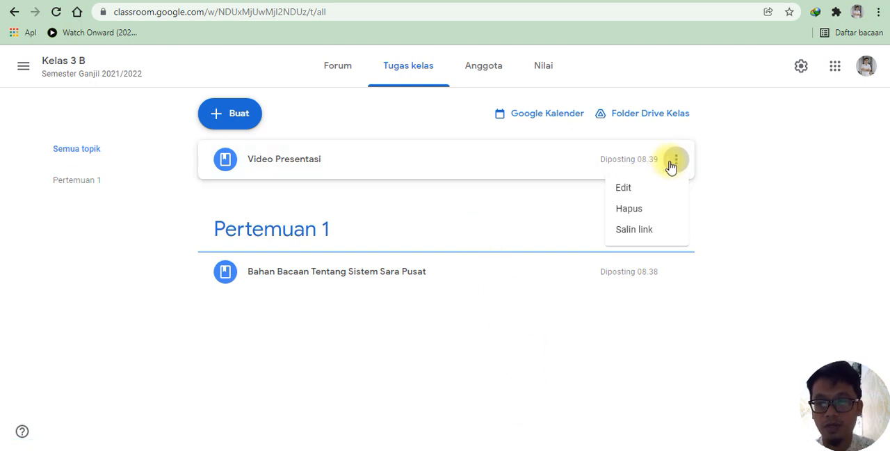
{"action": "left_click", "coordinate": [640, 189]}
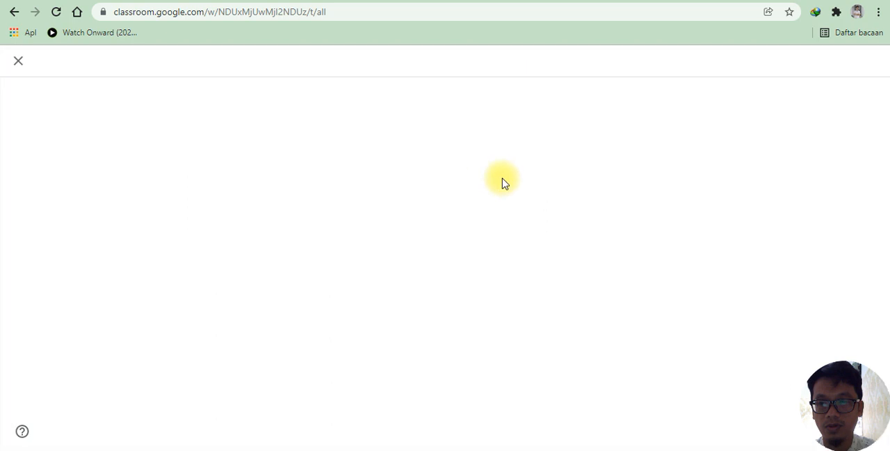
{"action": "left_click", "coordinate": [727, 205]}
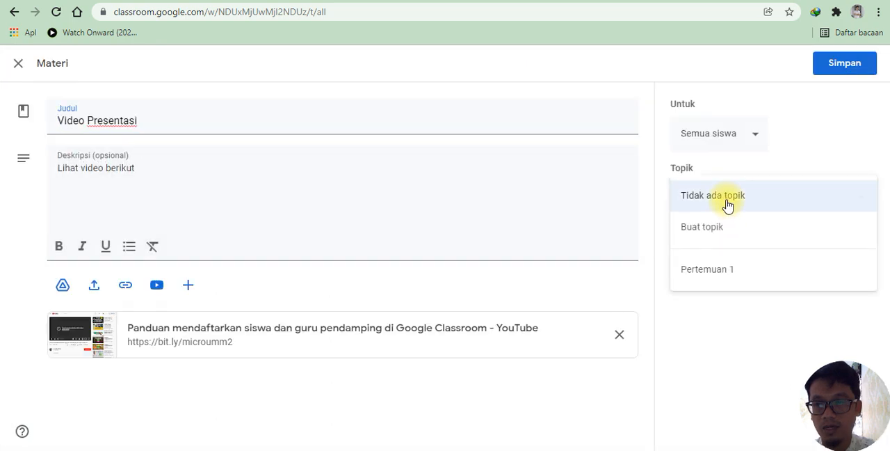
{"action": "left_click", "coordinate": [703, 274]}
{"action": "left_click", "coordinate": [832, 67]}
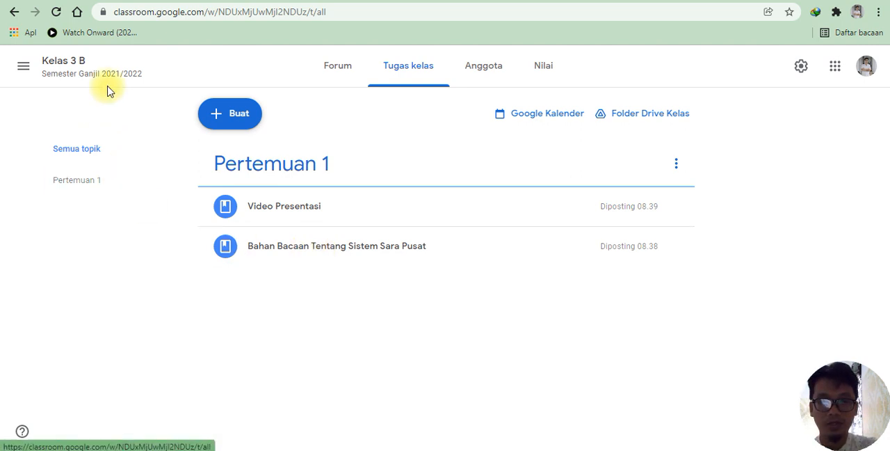
Step: Create a new Tugas assignment titled "Tugas kelompok"
{"action": "left_click", "coordinate": [229, 129]}
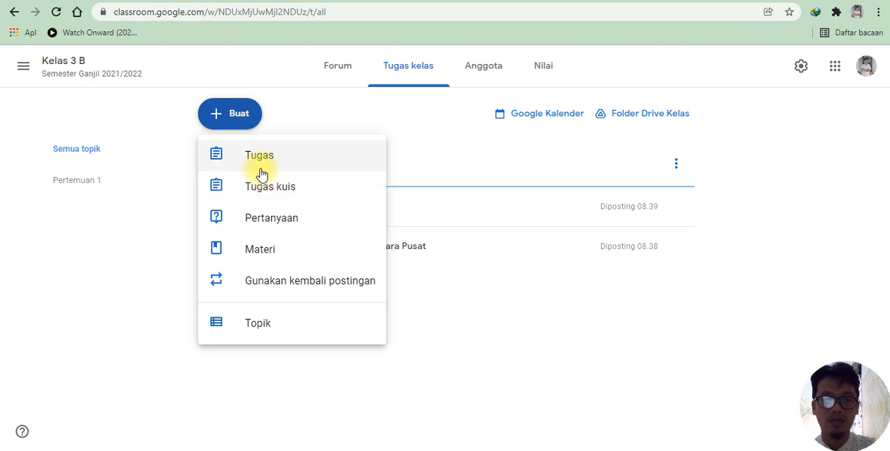
{"action": "left_click", "coordinate": [262, 160]}
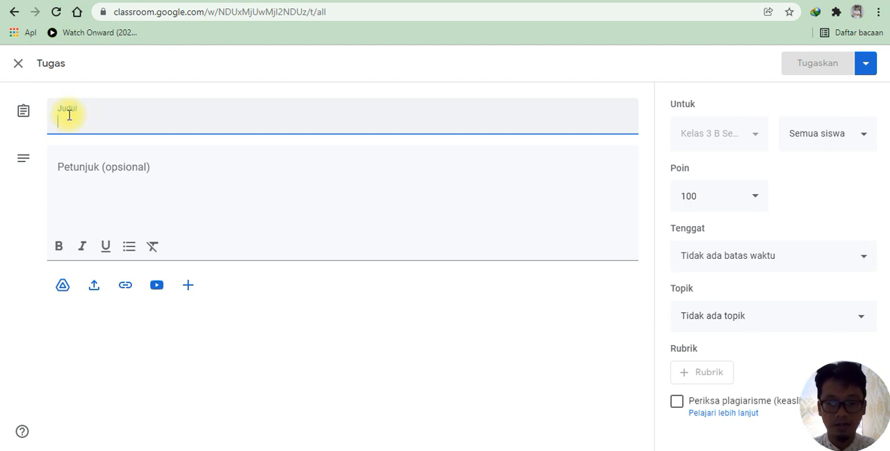
{"action": "type", "text": "Tugas kelompok"}
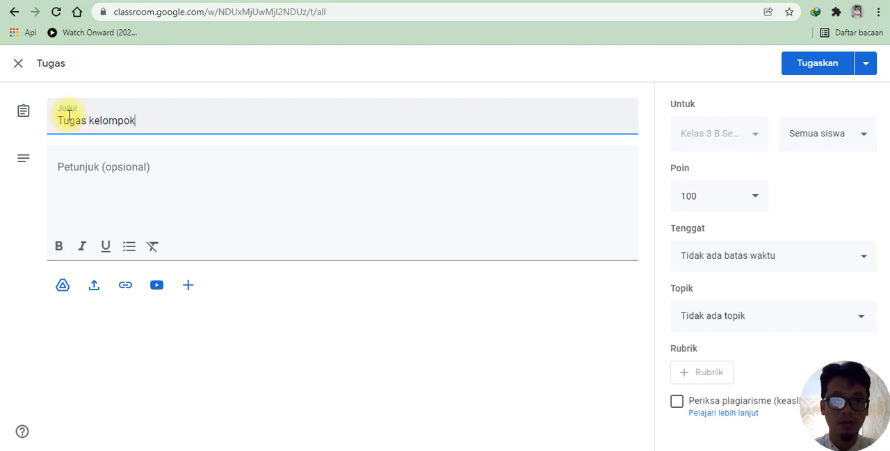
Step: Enter the assignment instructions "Kerjakan secara bersama. Dikumpilkan senin, jam 12..00"
{"action": "left_click", "coordinate": [75, 169]}
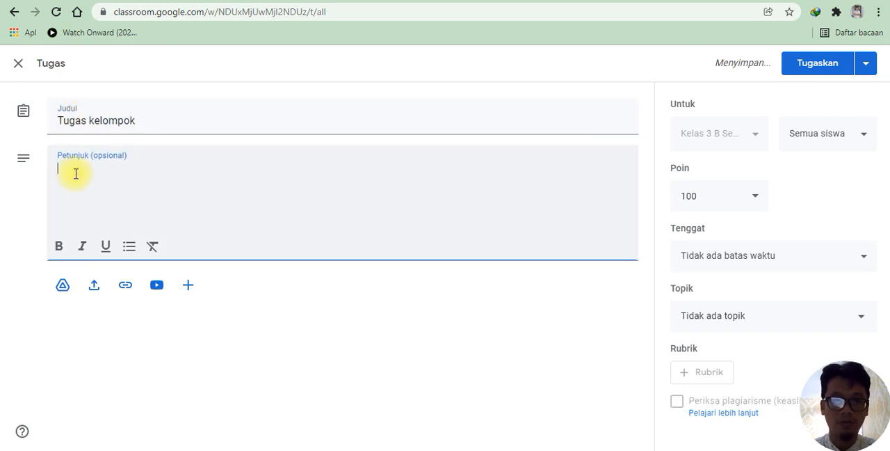
{"action": "type", "text": "Kerjakan secara bersama."}
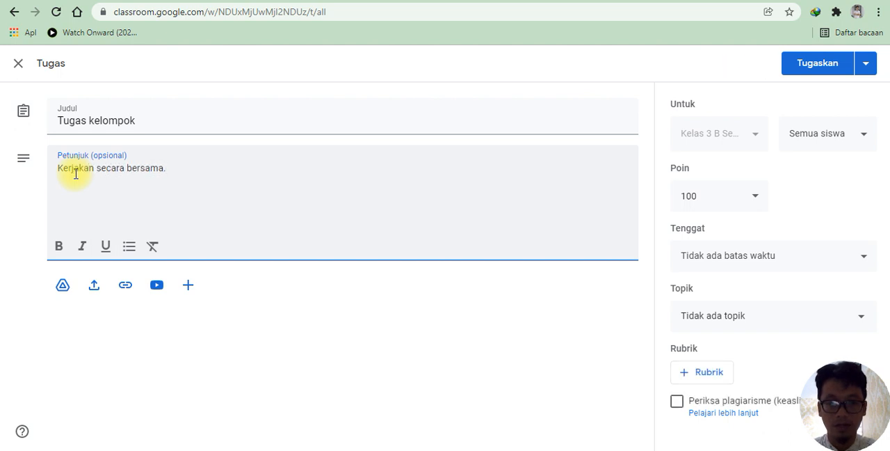
{"action": "type", "text": " Dikum"}
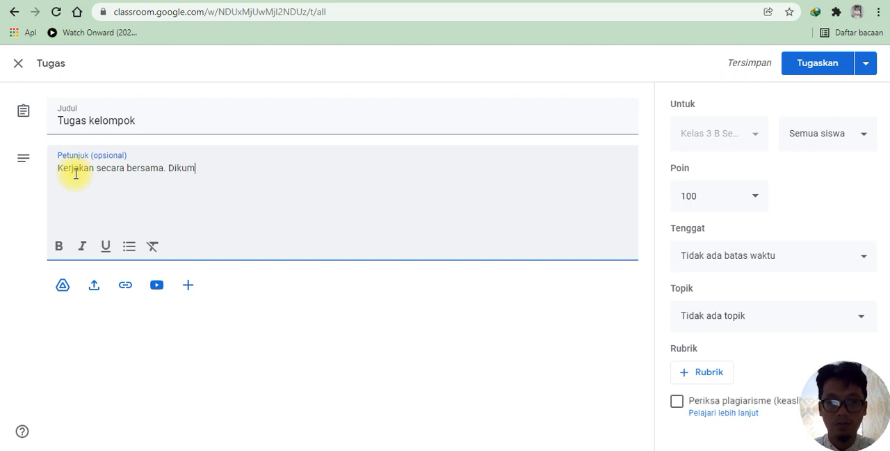
{"action": "type", "text": "pilkan ha"}
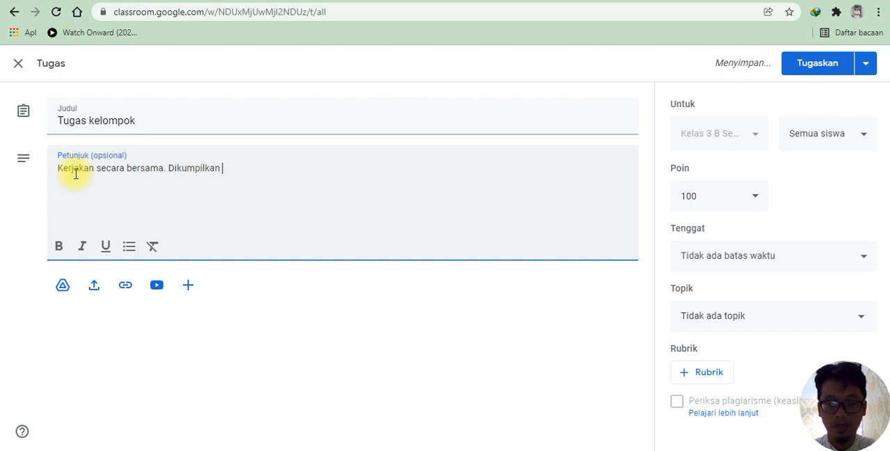
{"action": "key", "text": "BackSpace"}
{"action": "key", "text": "BackSpace"}
{"action": "type", "text": "senin, "}
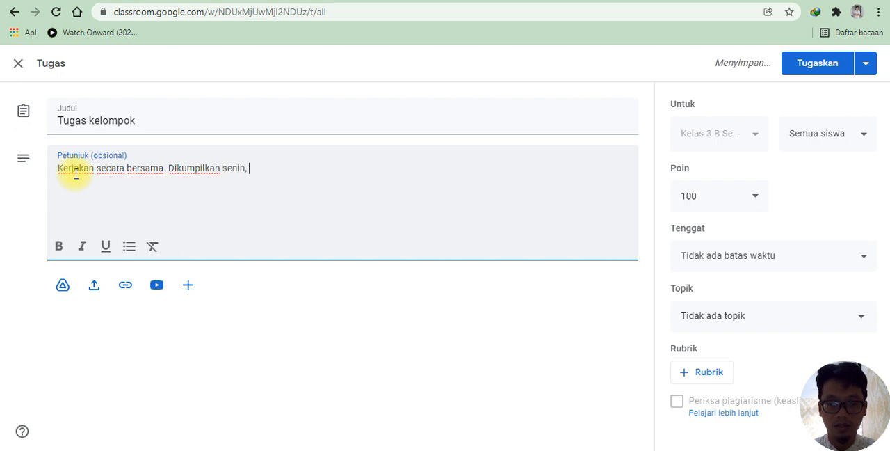
{"action": "type", "text": "jam 1"}
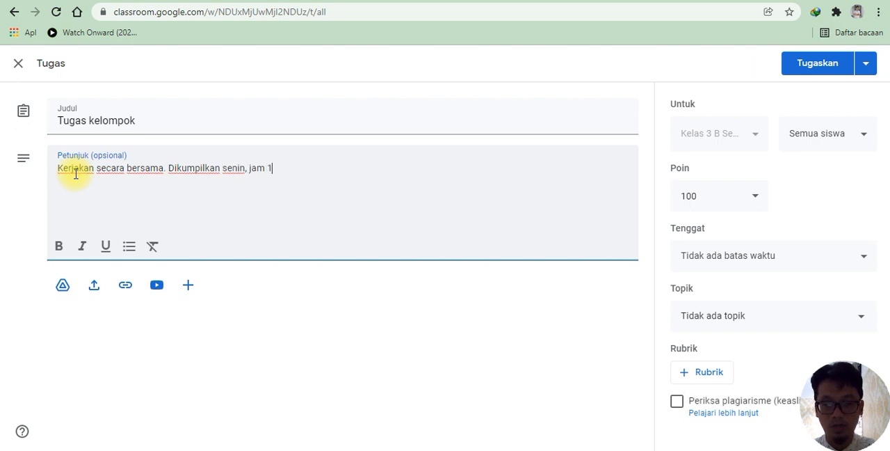
{"action": "type", "text": "2.."}
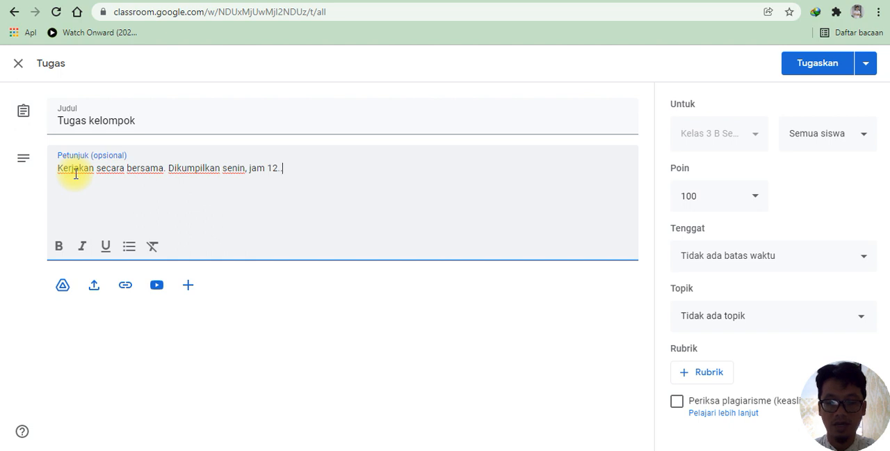
{"action": "type", "text": "00"}
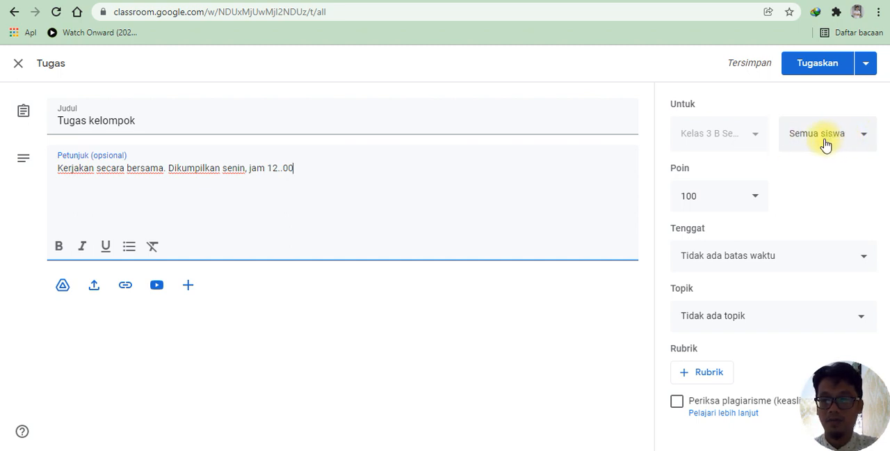
Step: Set the Tugas kelompok assignment's points to 50 and file it under the topic Pertemuan 1
{"action": "left_click", "coordinate": [757, 201]}
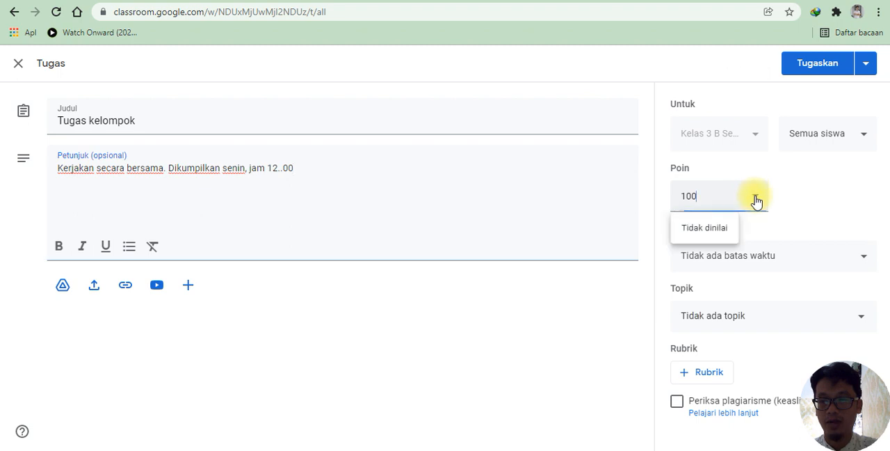
{"action": "left_click", "coordinate": [706, 228]}
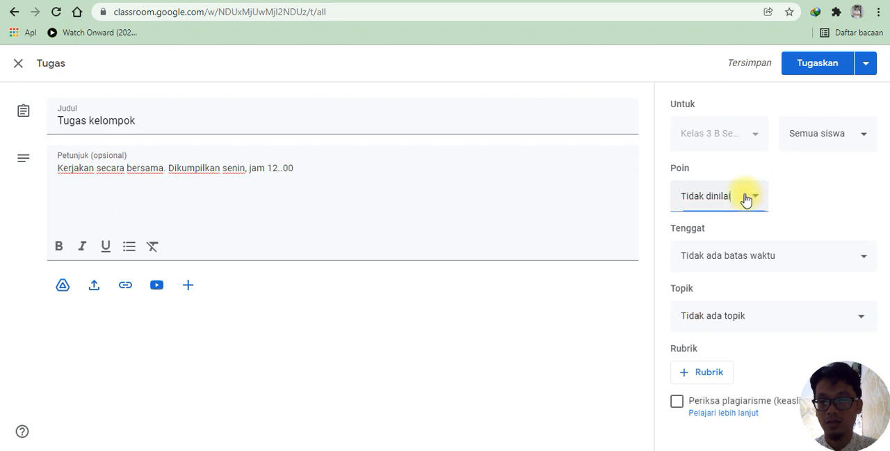
{"action": "left_click", "coordinate": [724, 198]}
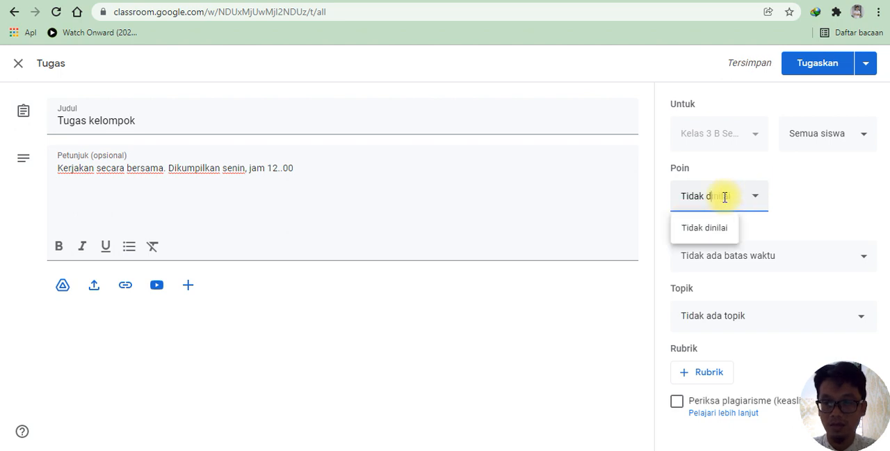
{"action": "key", "text": "BackSpace"}
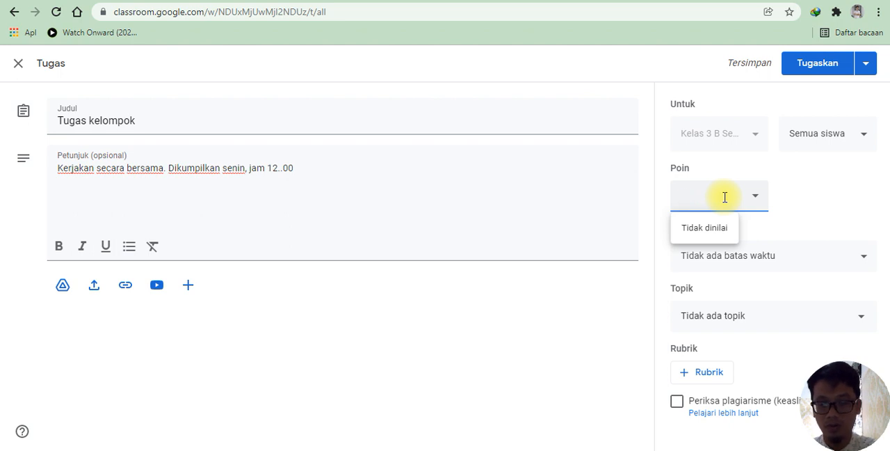
{"action": "left_click", "coordinate": [806, 221]}
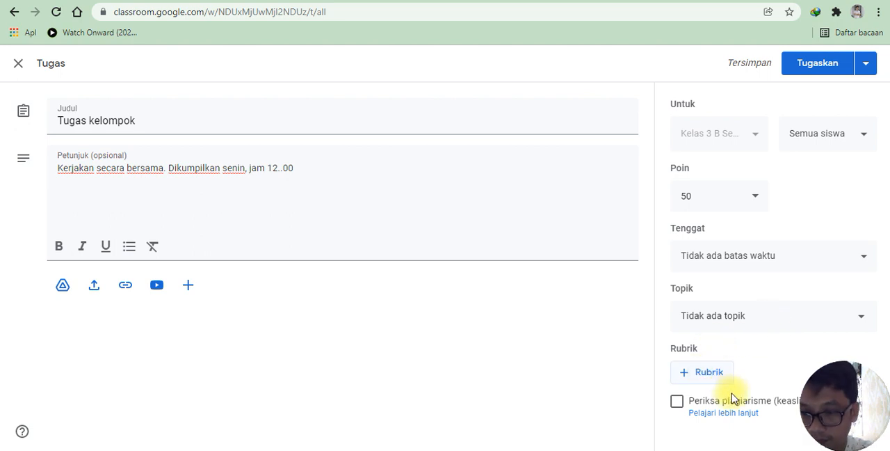
{"action": "left_click", "coordinate": [699, 317]}
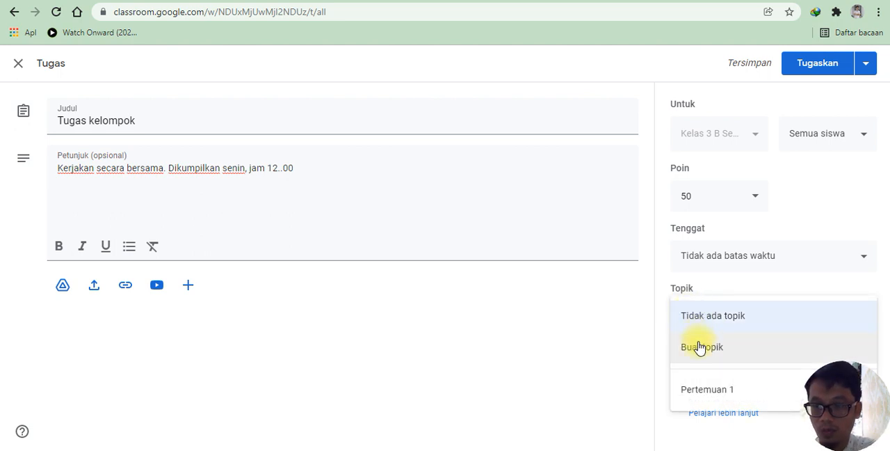
{"action": "left_click", "coordinate": [699, 391]}
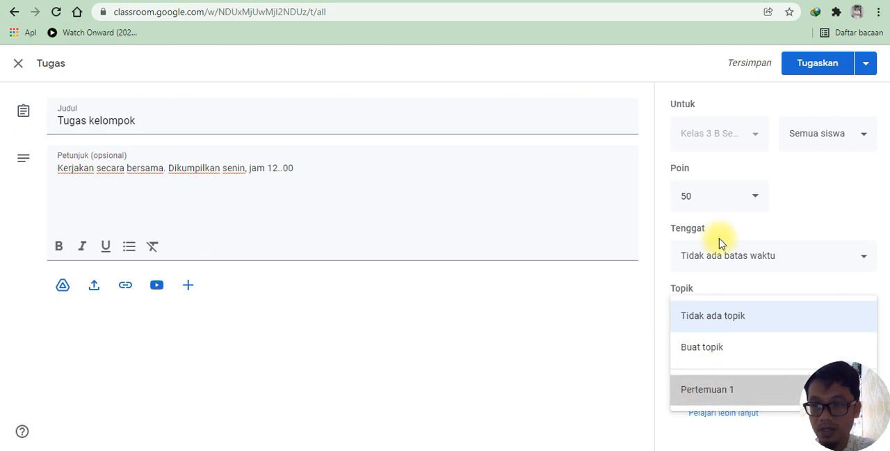
Step: Set the assignment's deadline to 10 Jan 2022 at 12.00 and enable the plagiarism check
{"action": "left_click", "coordinate": [719, 252]}
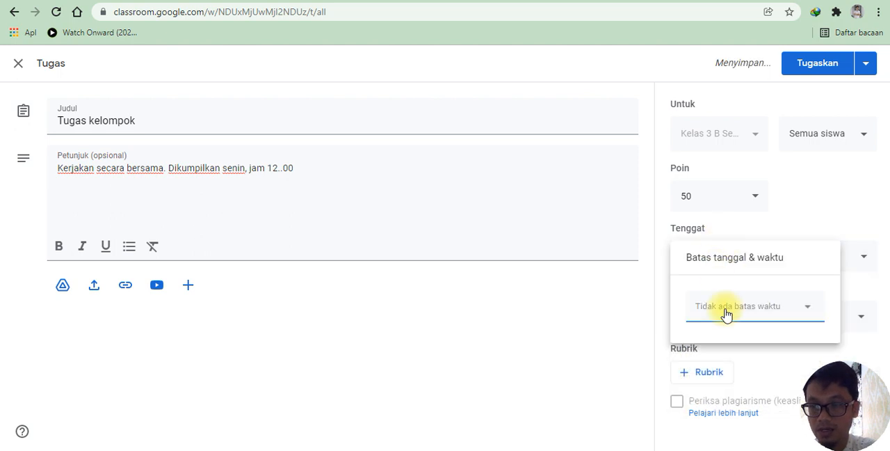
{"action": "left_click", "coordinate": [738, 313]}
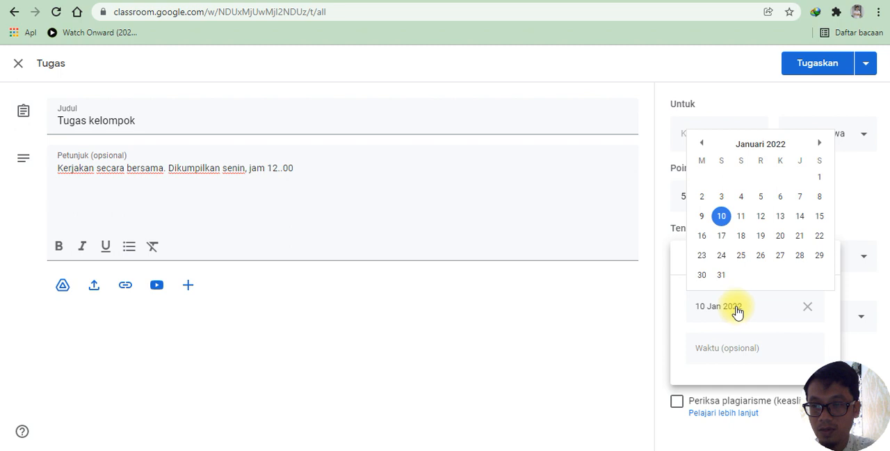
{"action": "left_click", "coordinate": [727, 216]}
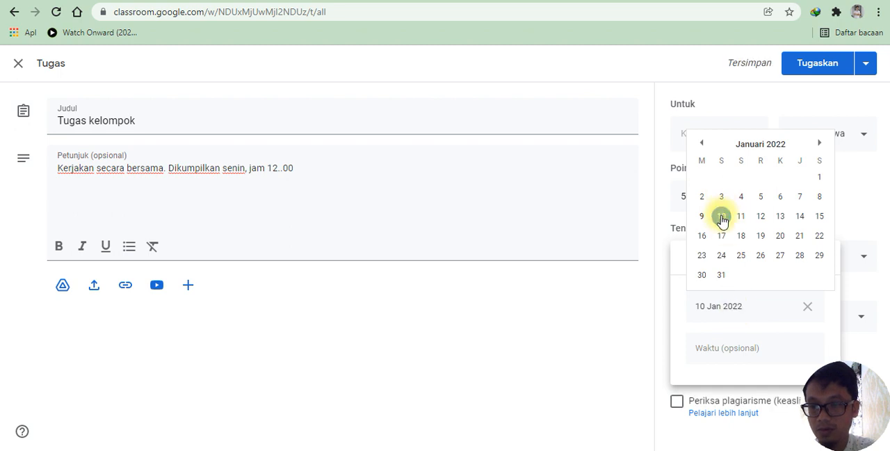
{"action": "left_click", "coordinate": [712, 347]}
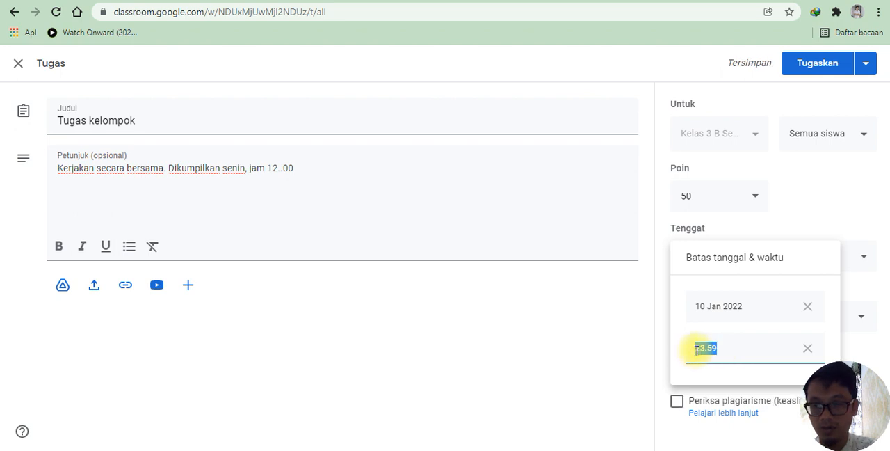
{"action": "key", "text": "BackSpace"}
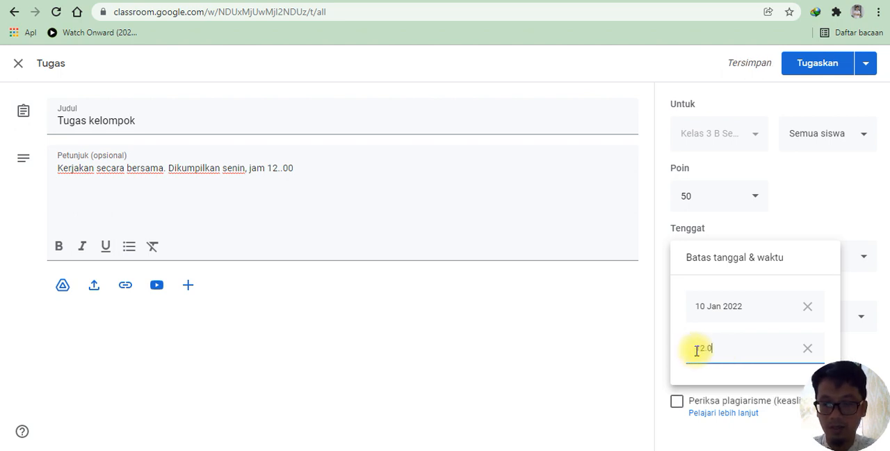
{"action": "left_click", "coordinate": [659, 377]}
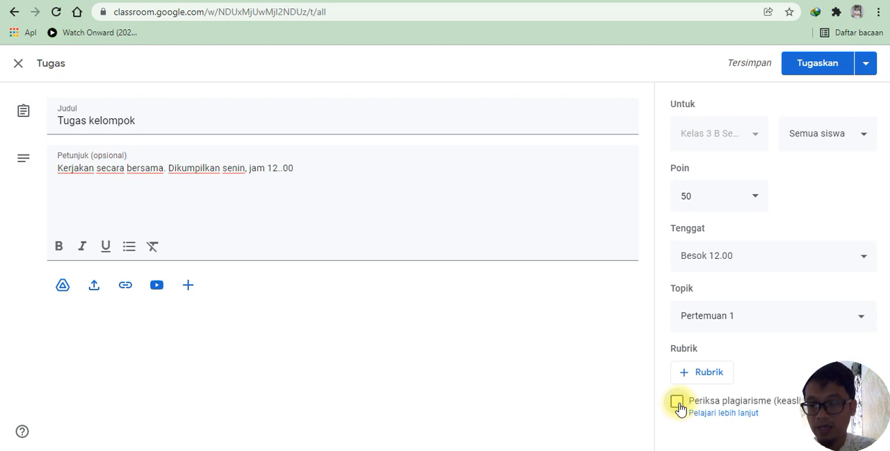
{"action": "left_click", "coordinate": [677, 402]}
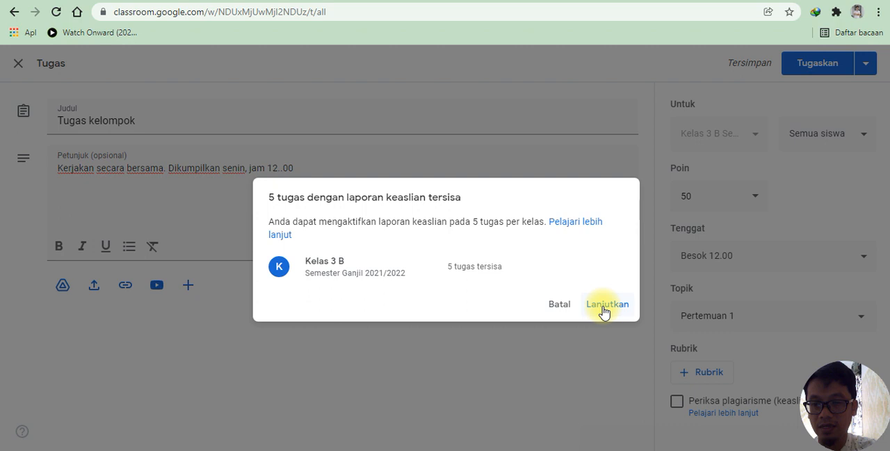
{"action": "left_click", "coordinate": [607, 306]}
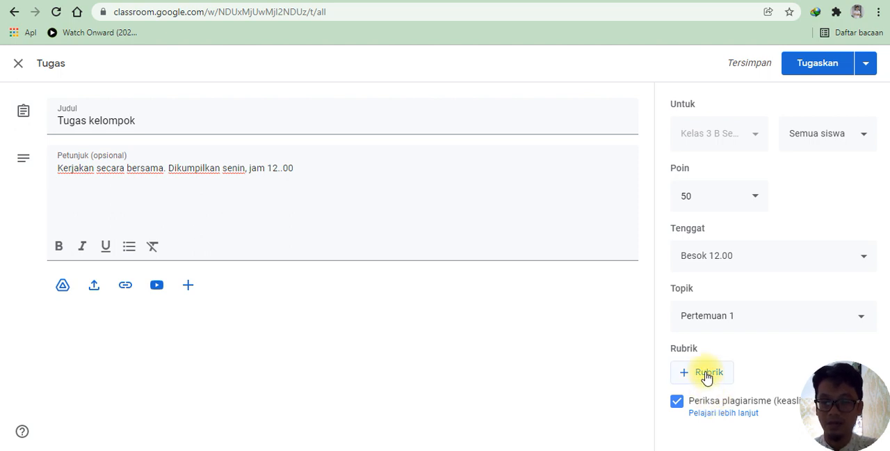
Step: Look at the criteria and level fields of a blank rubric for the assignment, and discard it
{"action": "left_click", "coordinate": [707, 377]}
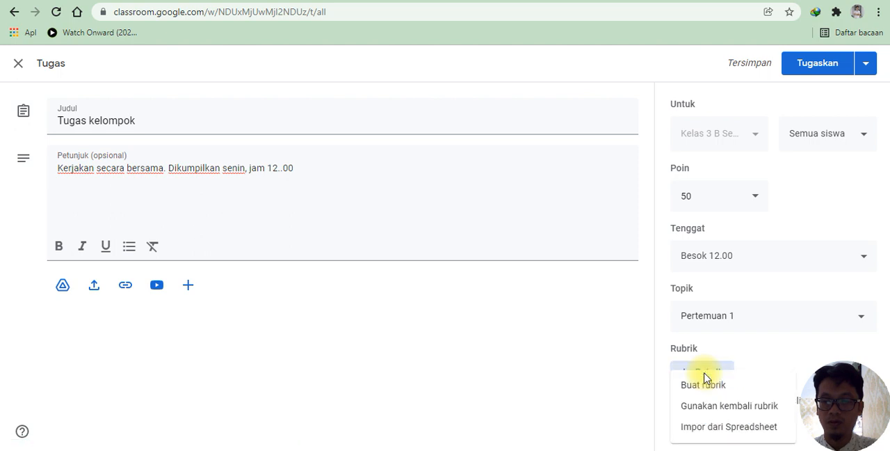
{"action": "left_click", "coordinate": [735, 390]}
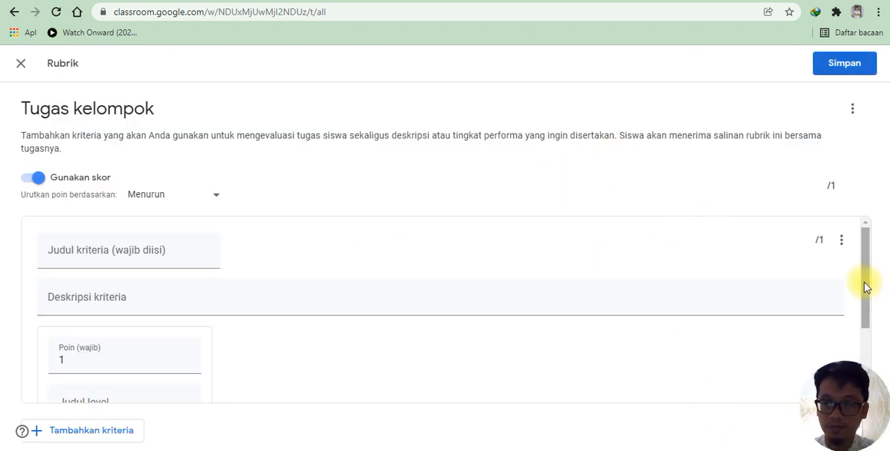
{"action": "left_click_drag", "start_coordinate": [865, 284], "coordinate": [865, 375]}
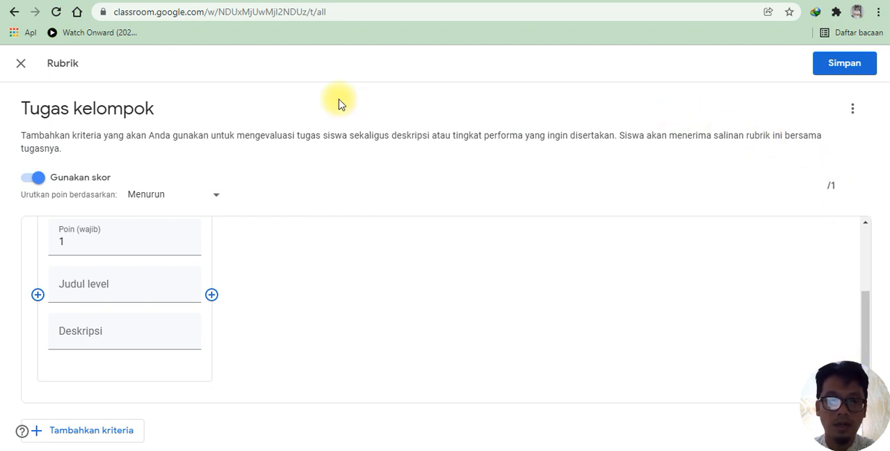
{"action": "left_click", "coordinate": [21, 63]}
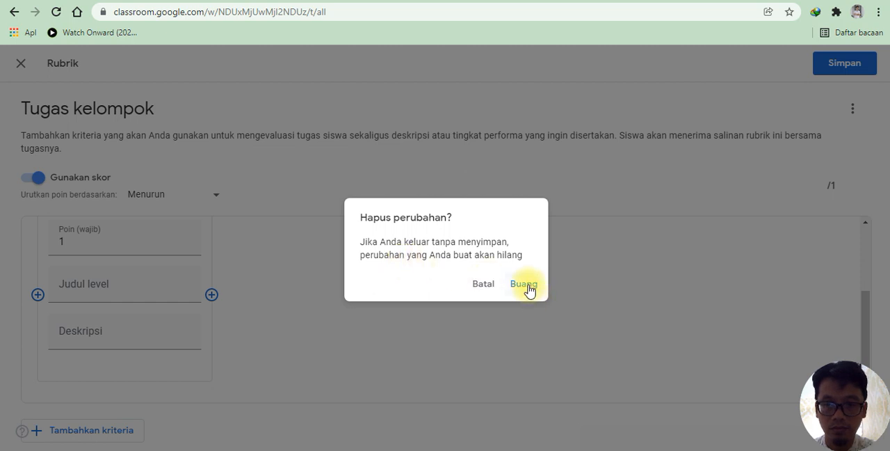
{"action": "left_click", "coordinate": [524, 285]}
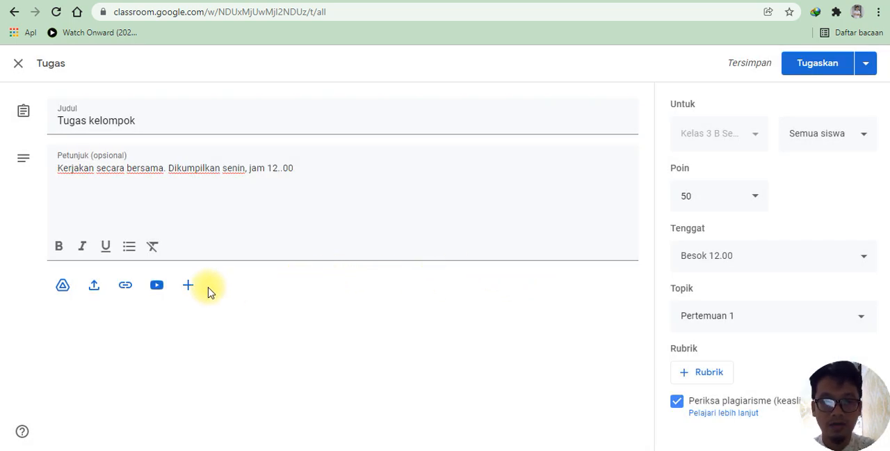
Step: Look at the file types that can be created as attachments and at the Google Drive file picker, adding nothing
{"action": "left_click", "coordinate": [188, 286]}
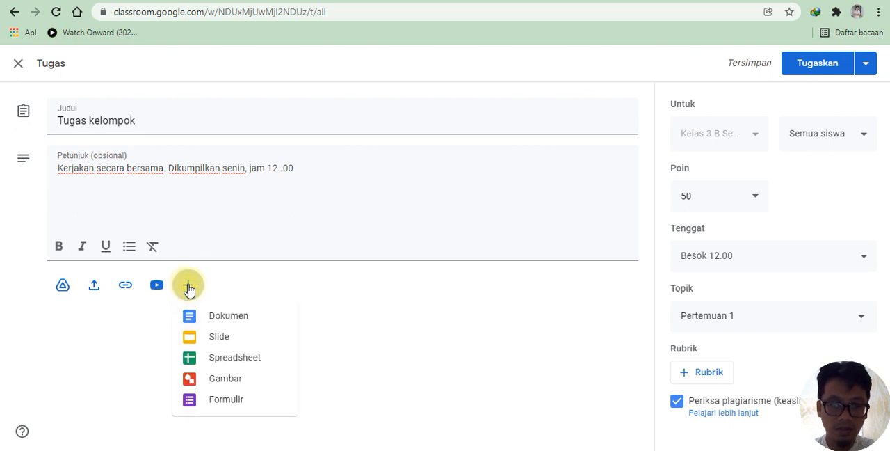
{"action": "left_click", "coordinate": [62, 287]}
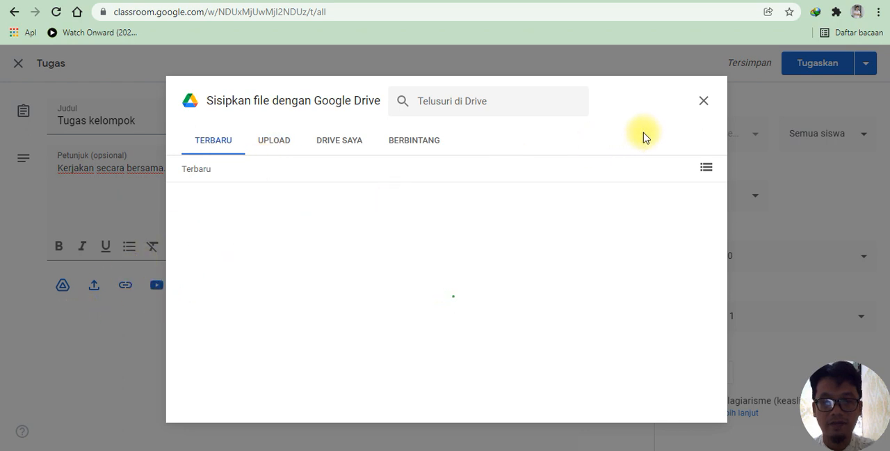
{"action": "left_click", "coordinate": [705, 102]}
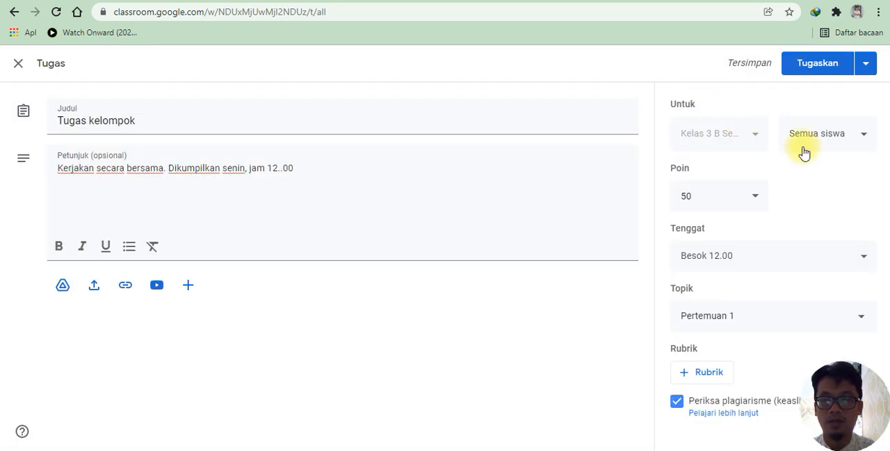
Step: Assign Tugas kelompok to all students of Kelas 3 B and check the posted assignment's options
{"action": "left_click", "coordinate": [821, 64]}
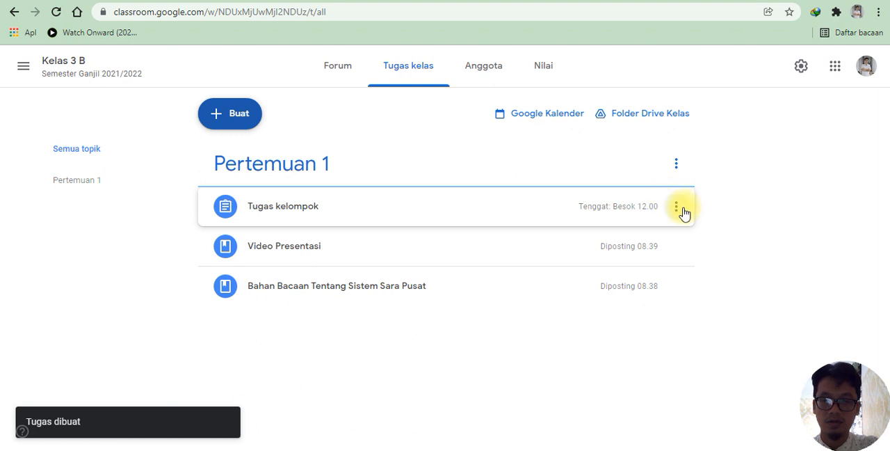
{"action": "left_click", "coordinate": [681, 211]}
{"action": "left_click", "coordinate": [792, 232]}
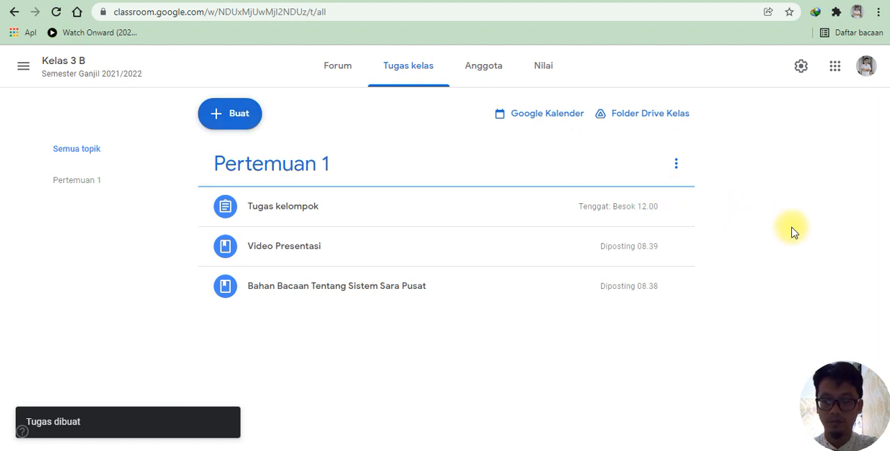
Step: Look at the available classwork types and review the posts on the Pertemuan 1 topic page
{"action": "left_click", "coordinate": [238, 120]}
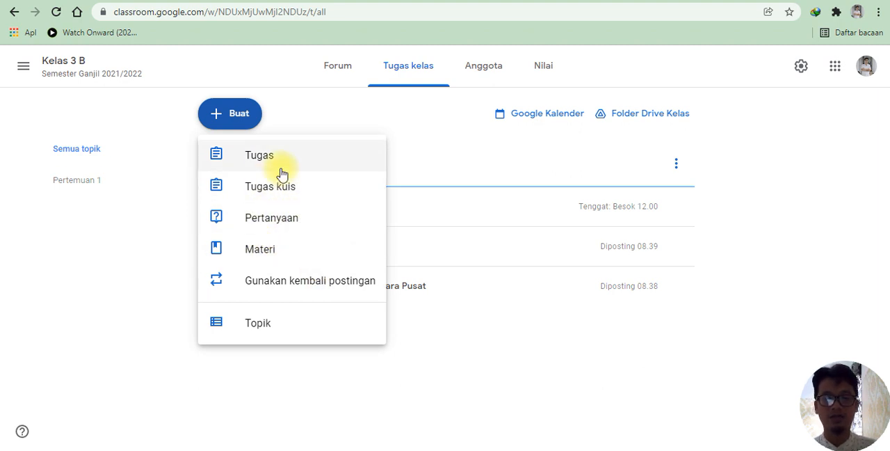
{"action": "left_click", "coordinate": [487, 160]}
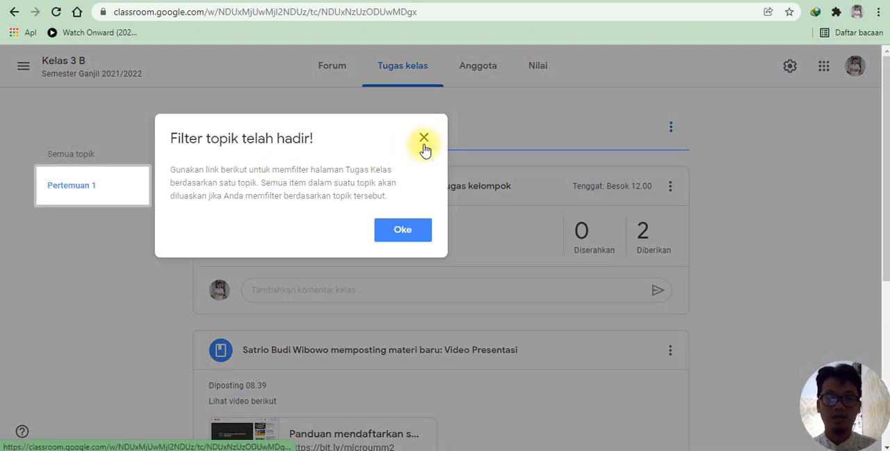
{"action": "left_click", "coordinate": [424, 138]}
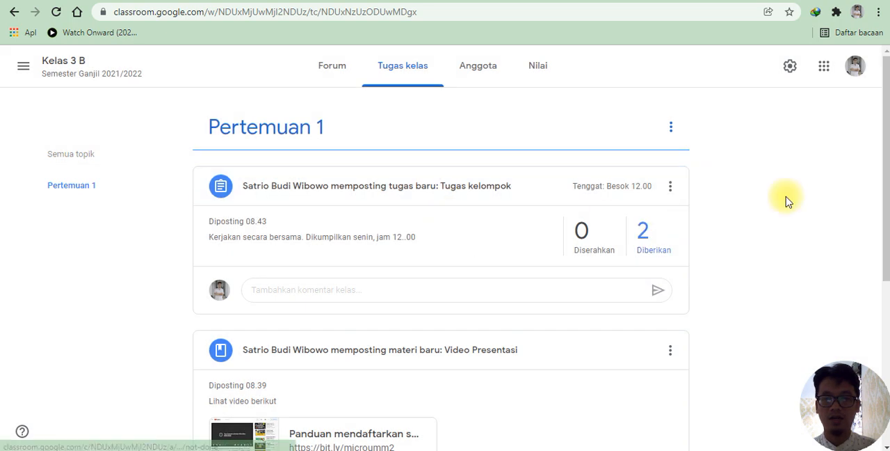
{"action": "left_click_drag", "start_coordinate": [886, 223], "coordinate": [843, 260]}
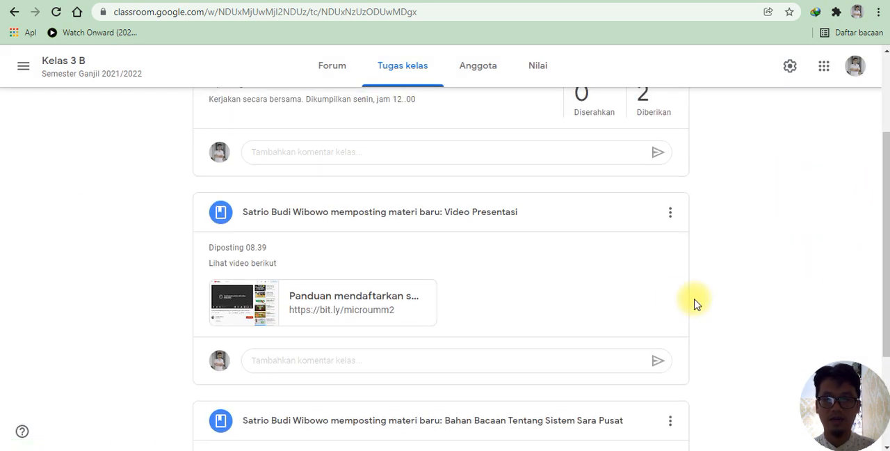